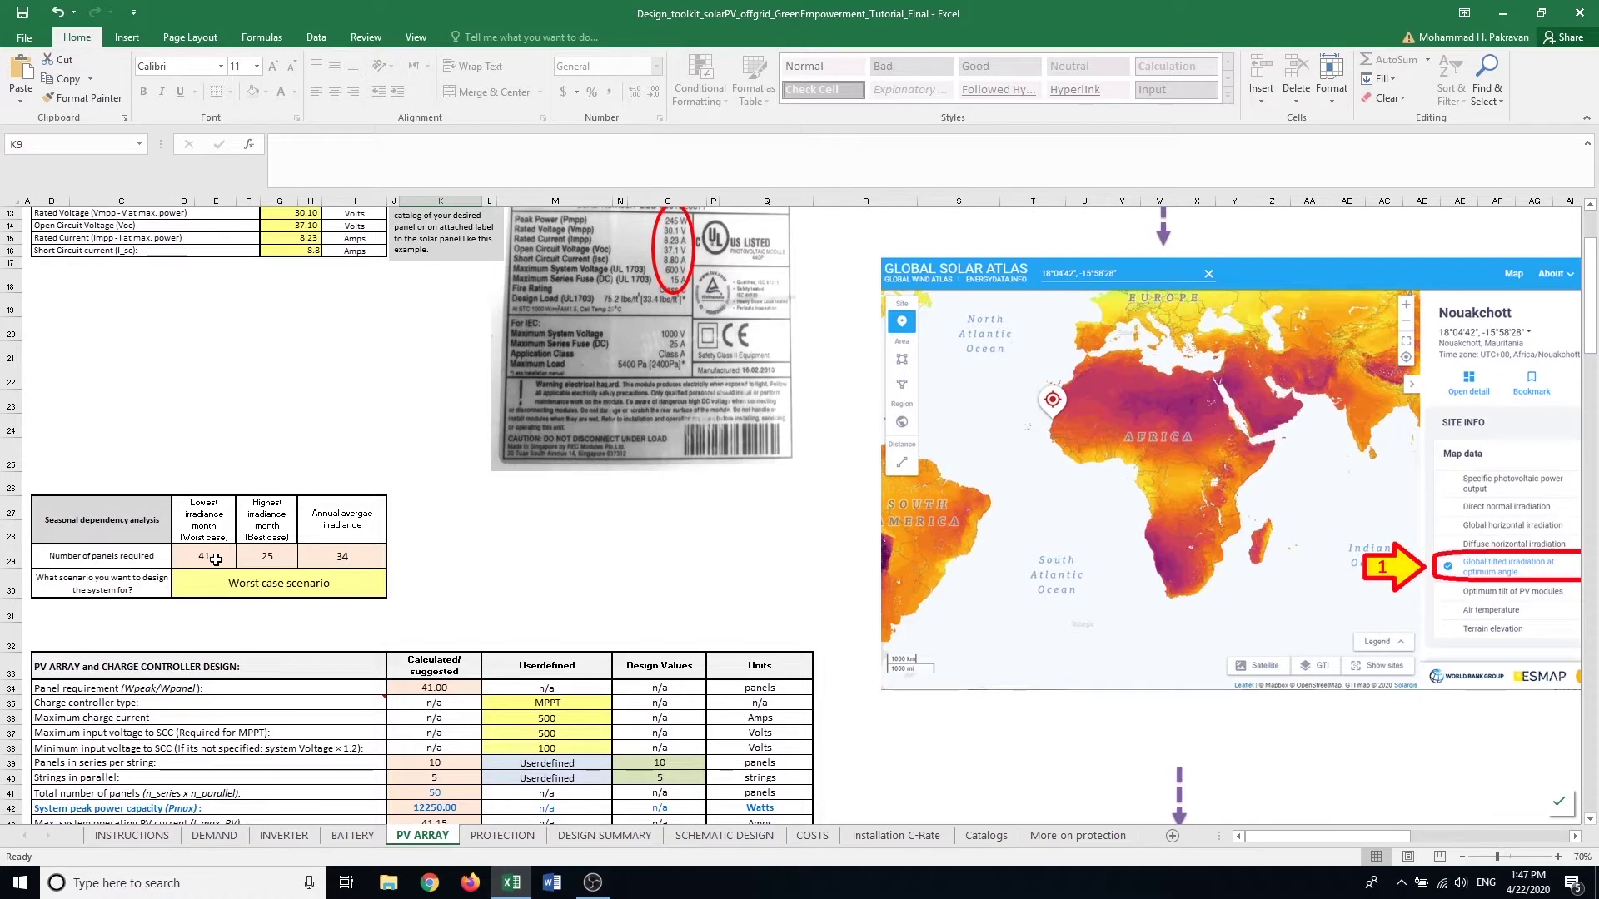
Step: Try the Best case scenario and the Annual average scenario as the design scenario in the seasonal dependency analysis
scroll(296, 548, down, 1)
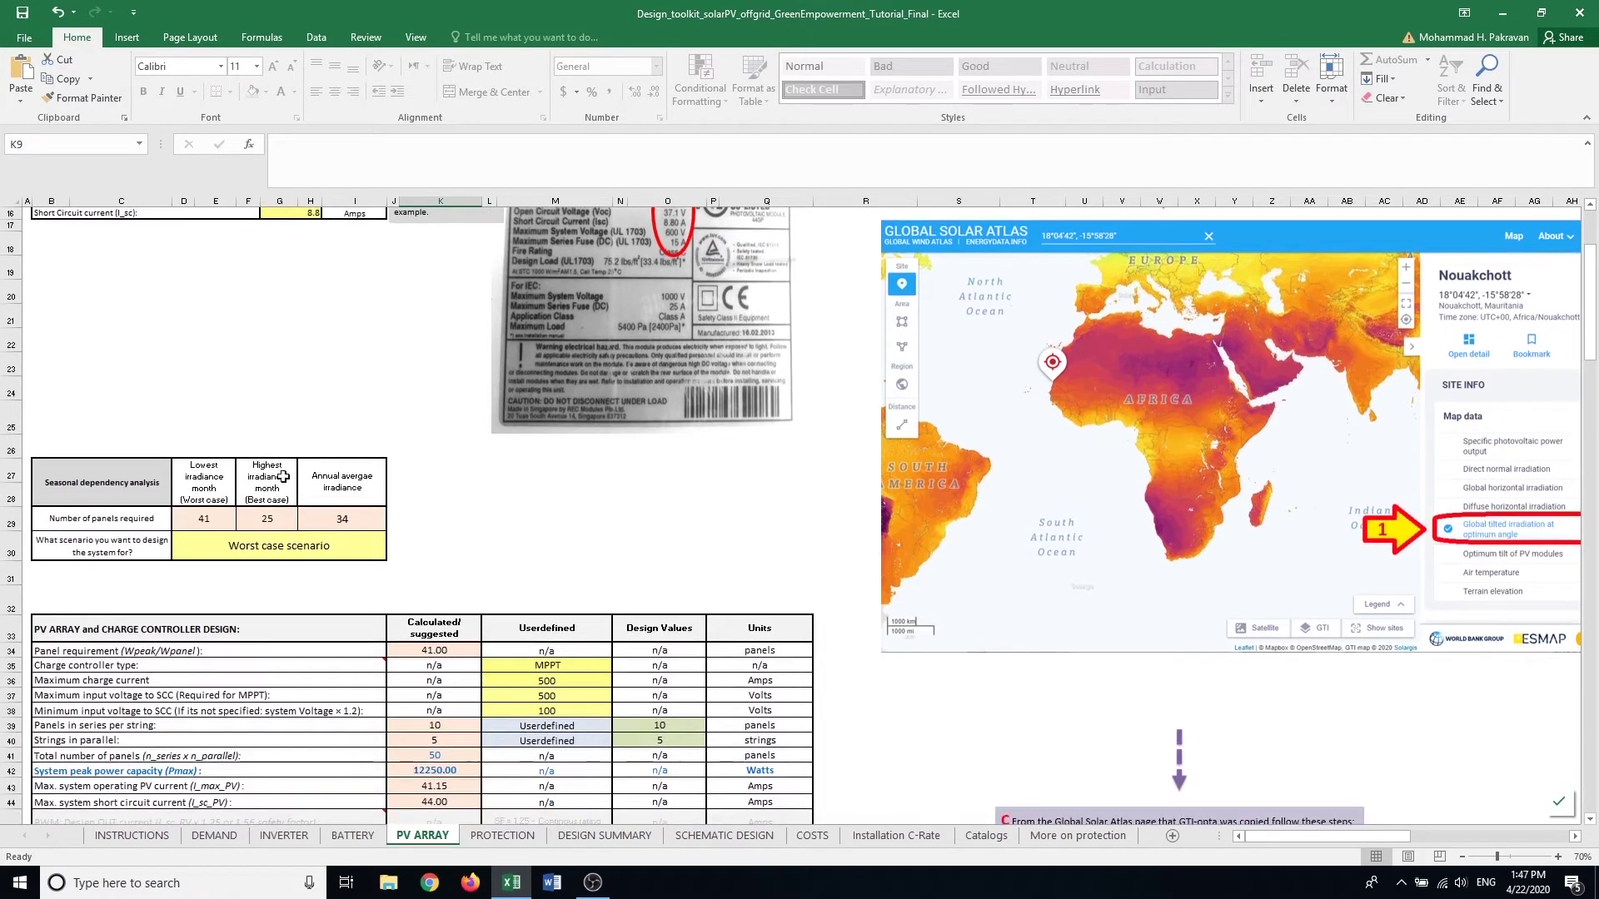
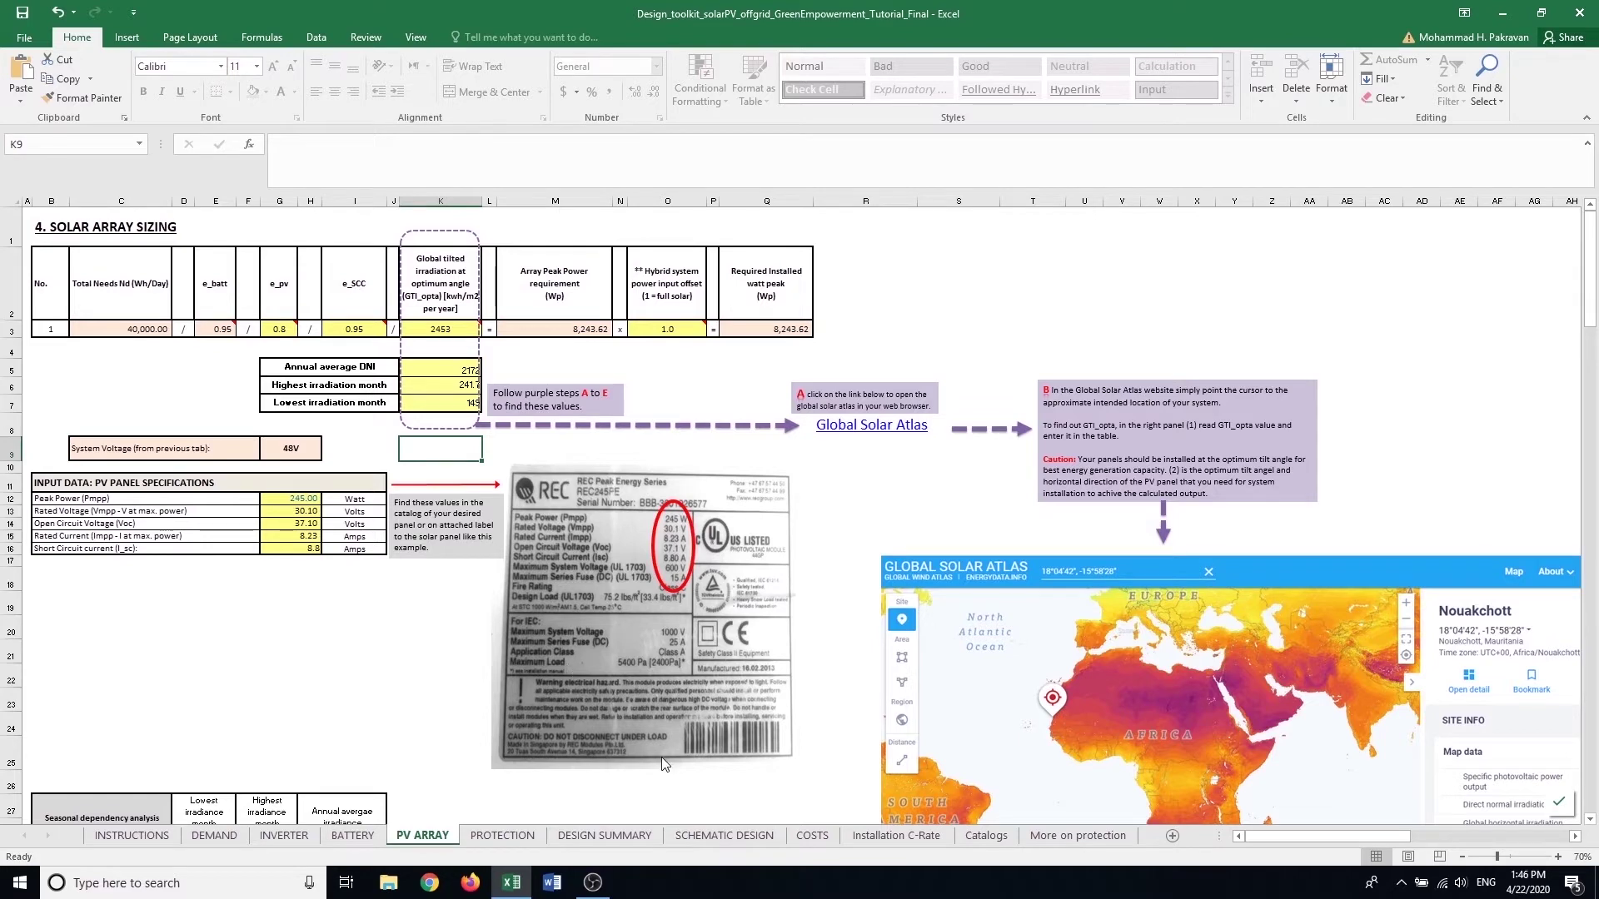
scroll(333, 571, down, 3)
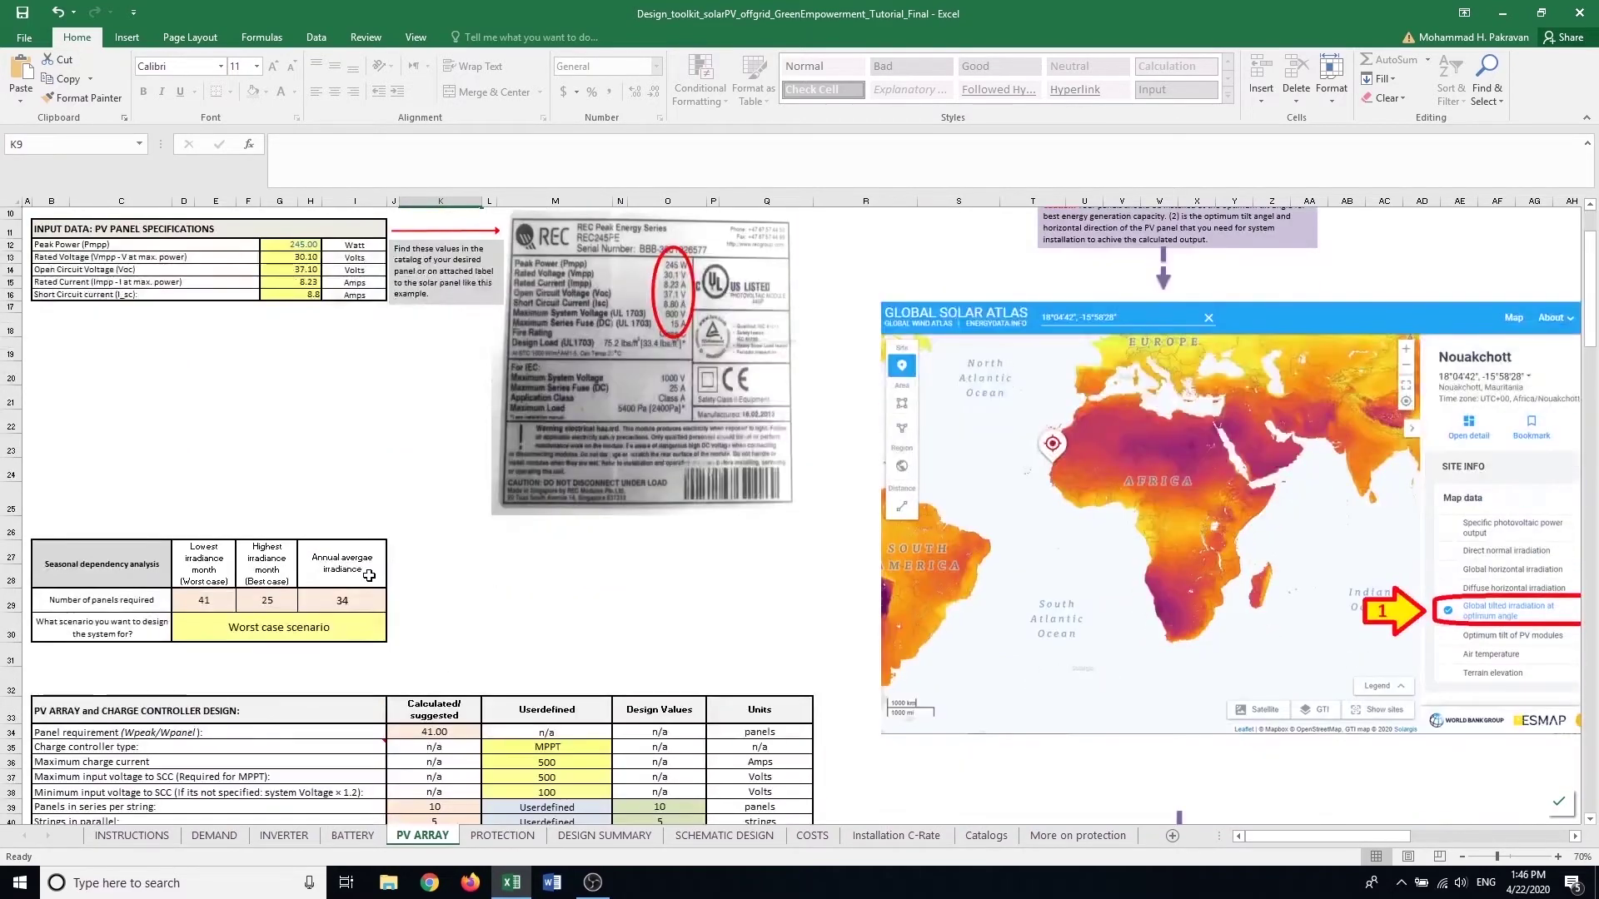
scroll(394, 569, down, 1)
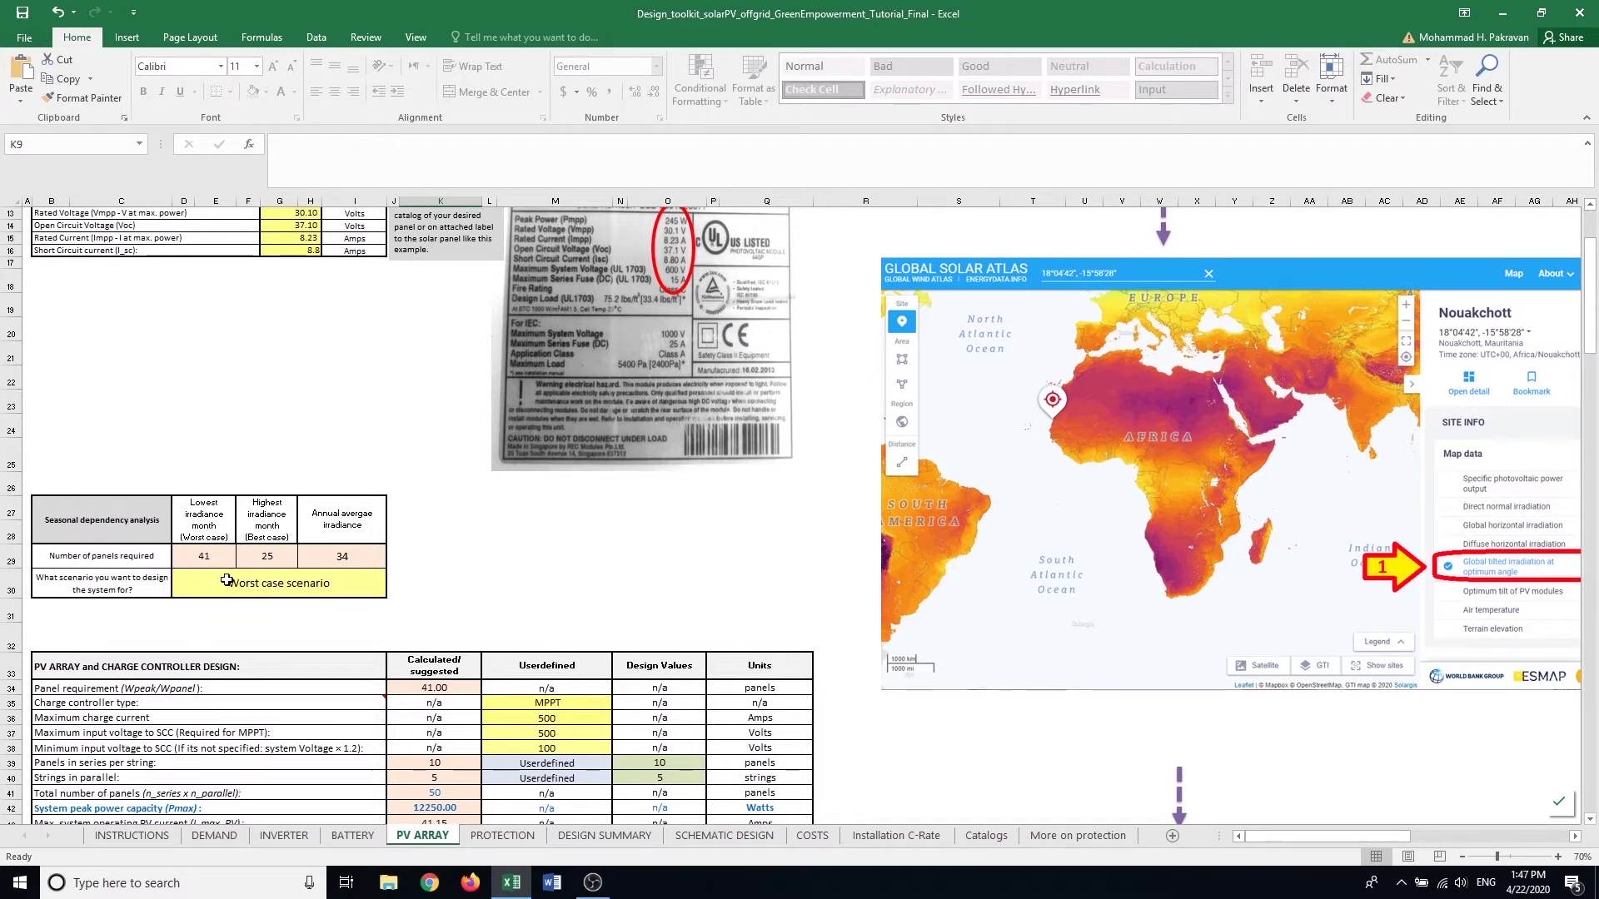
scroll(277, 575, down, 1)
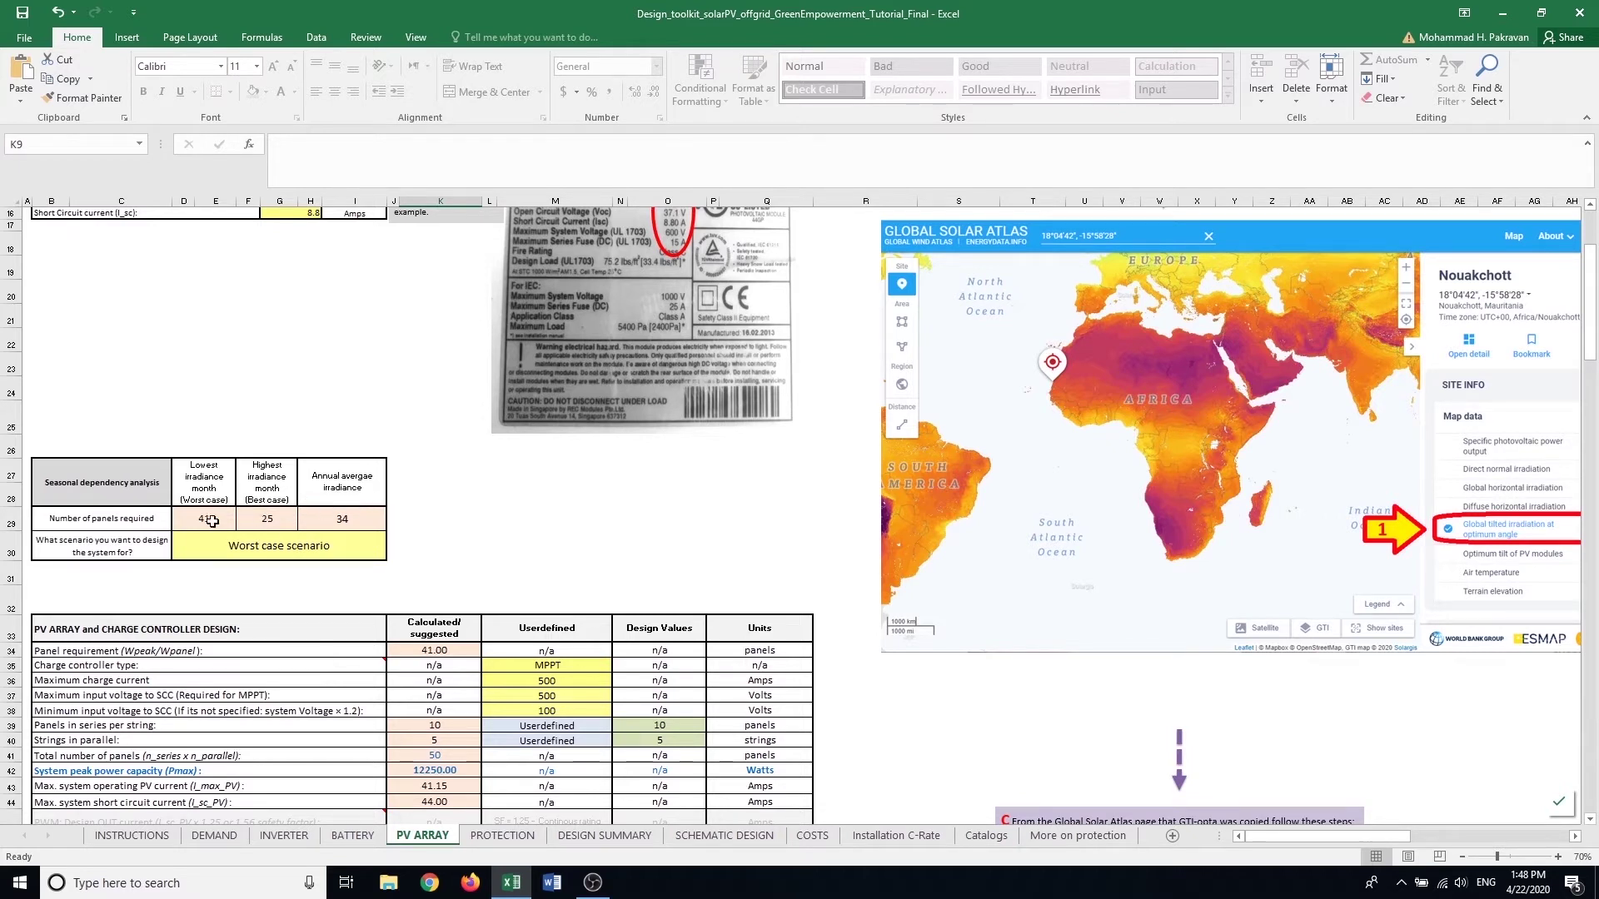
click(347, 545)
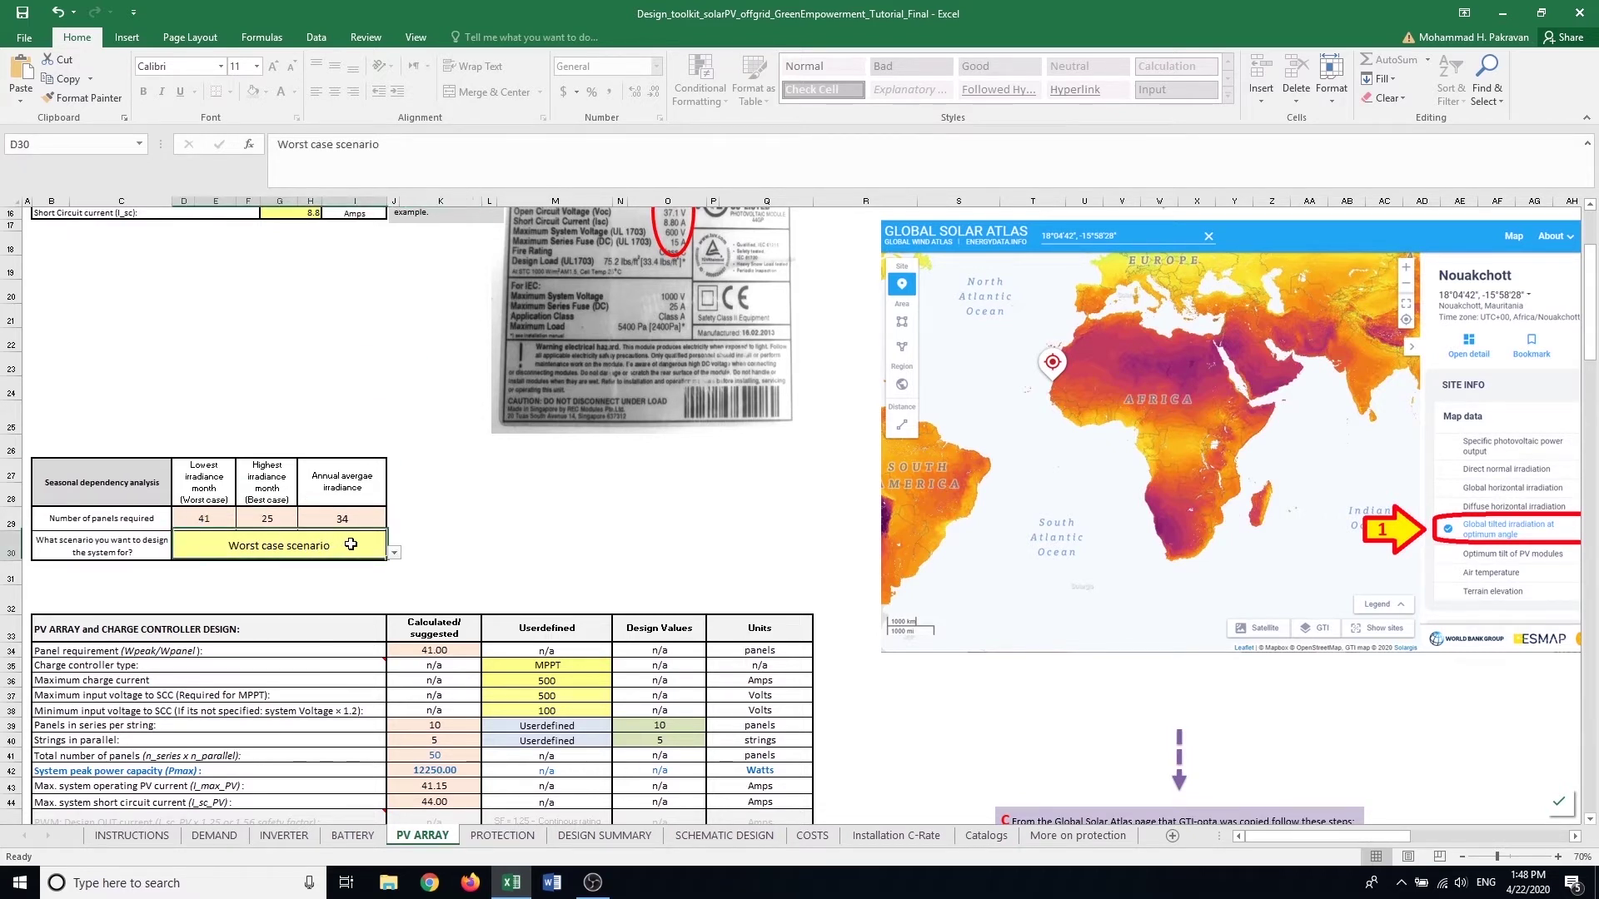
click(395, 555)
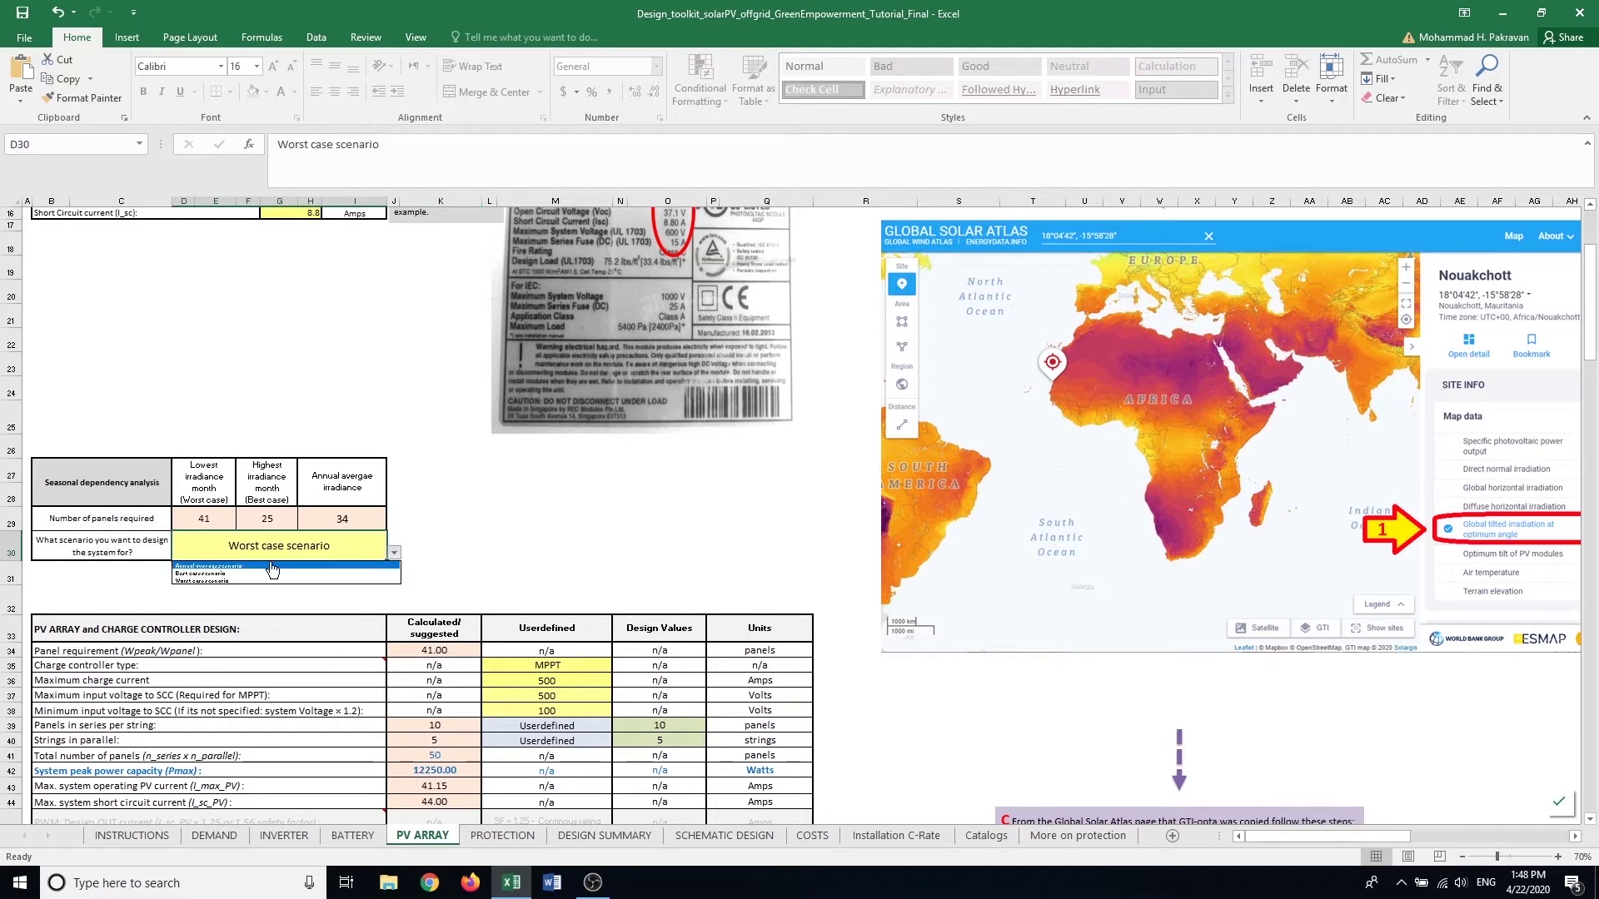
click(233, 574)
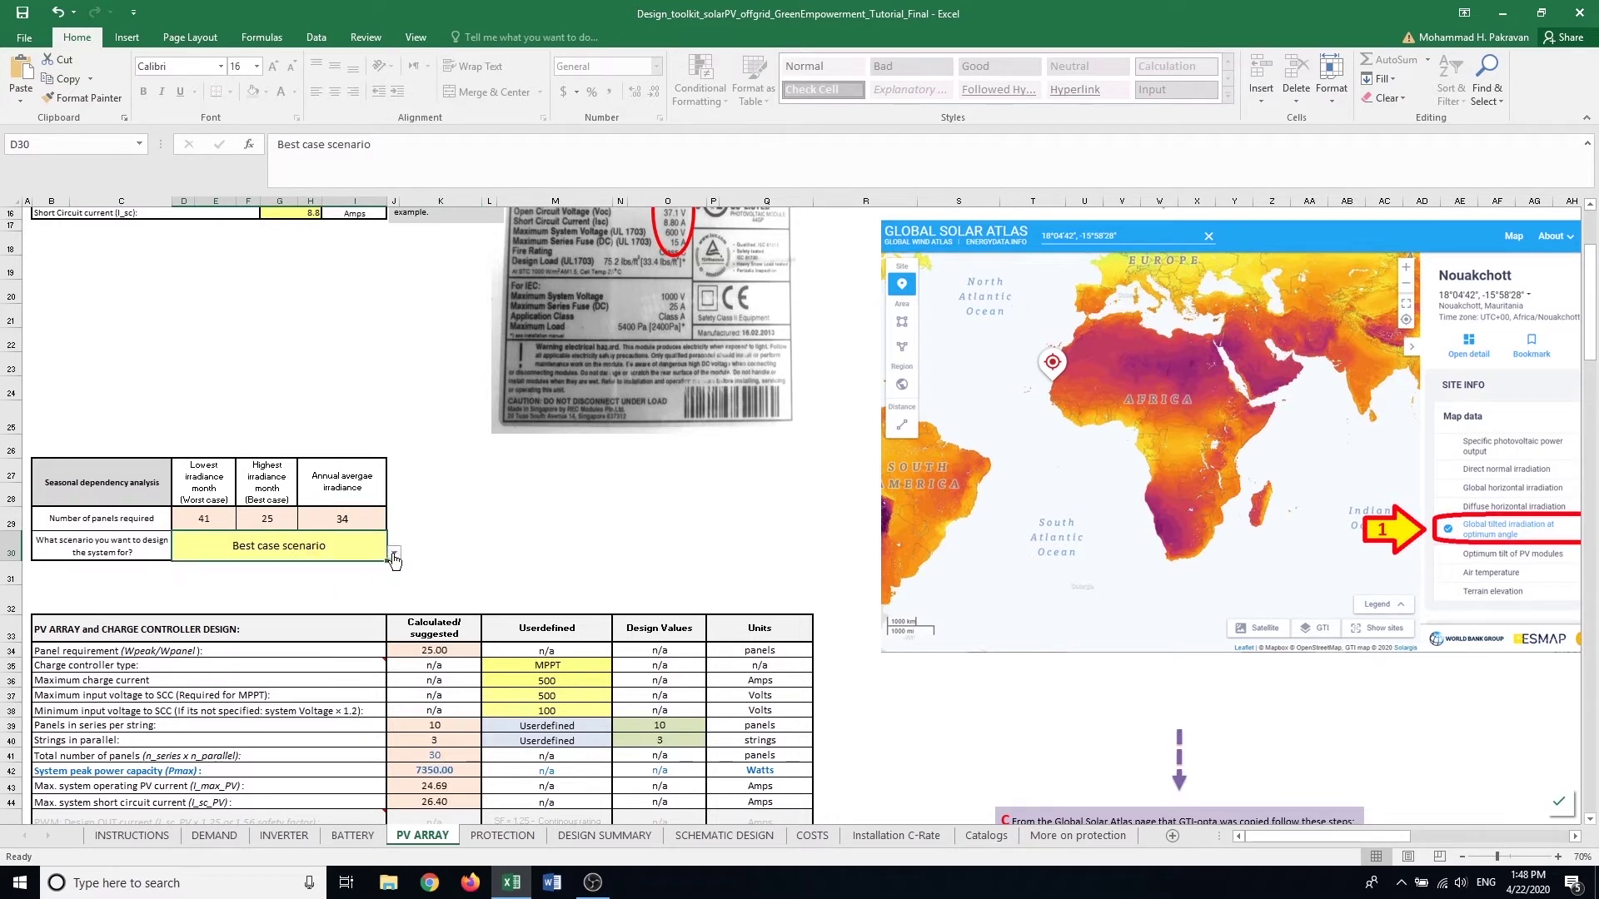
click(394, 553)
click(258, 573)
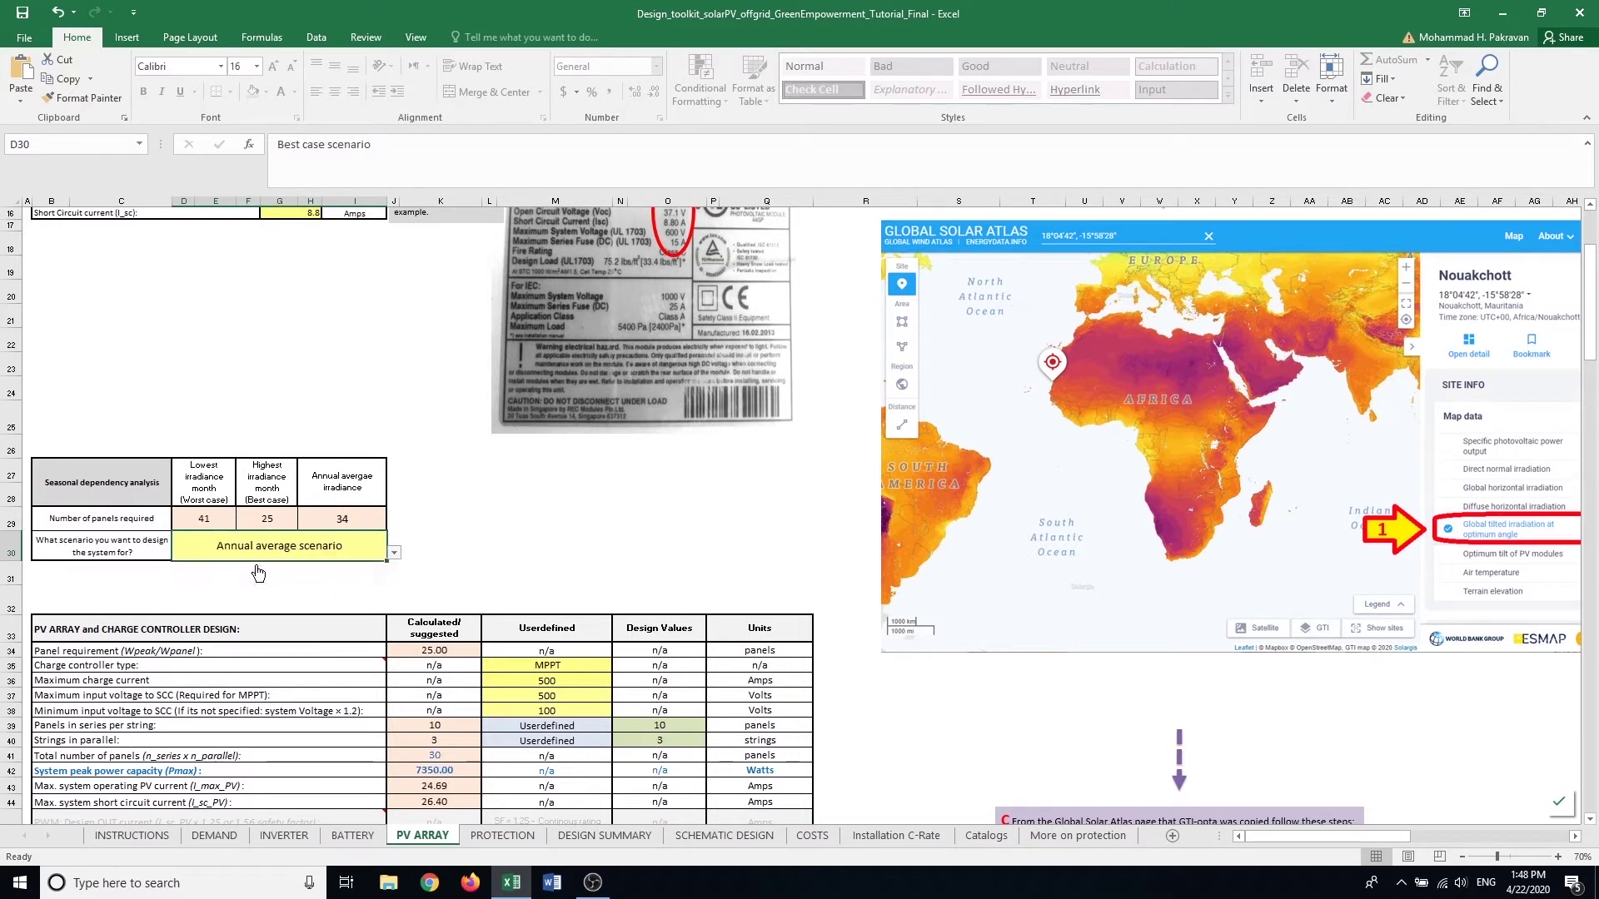
Step: Set the design scenario in the seasonal dependency analysis to Worst case scenario
click(395, 553)
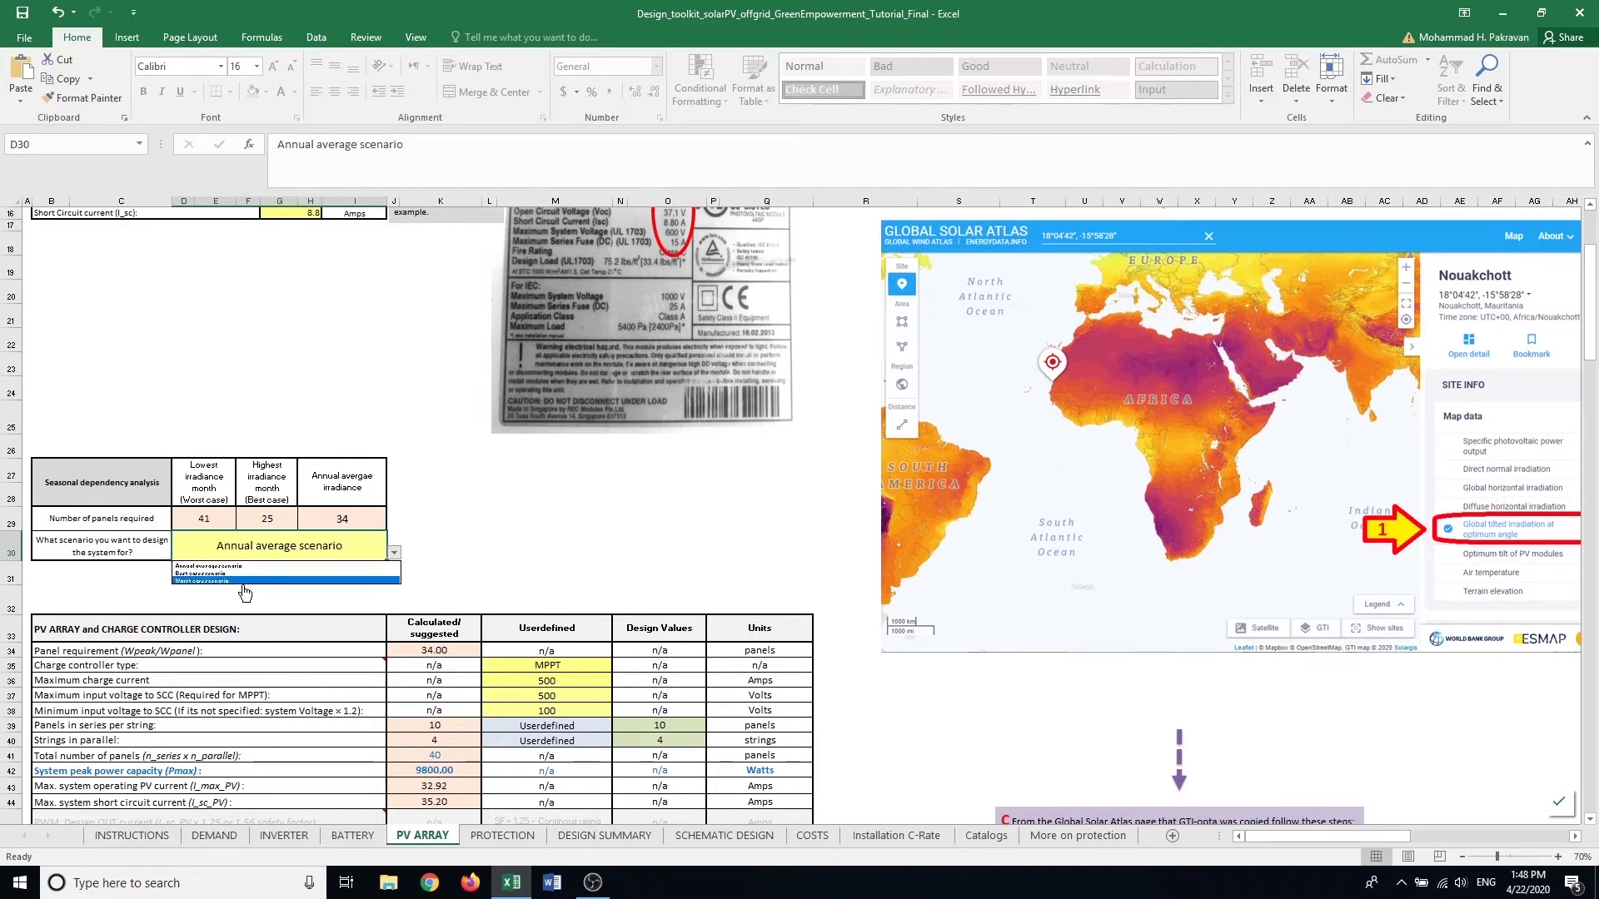
key(Escape)
click(395, 553)
click(249, 563)
Step: Choose MPPT as the charge controller type in the PV array and charge controller design table
scroll(428, 556, down, 2)
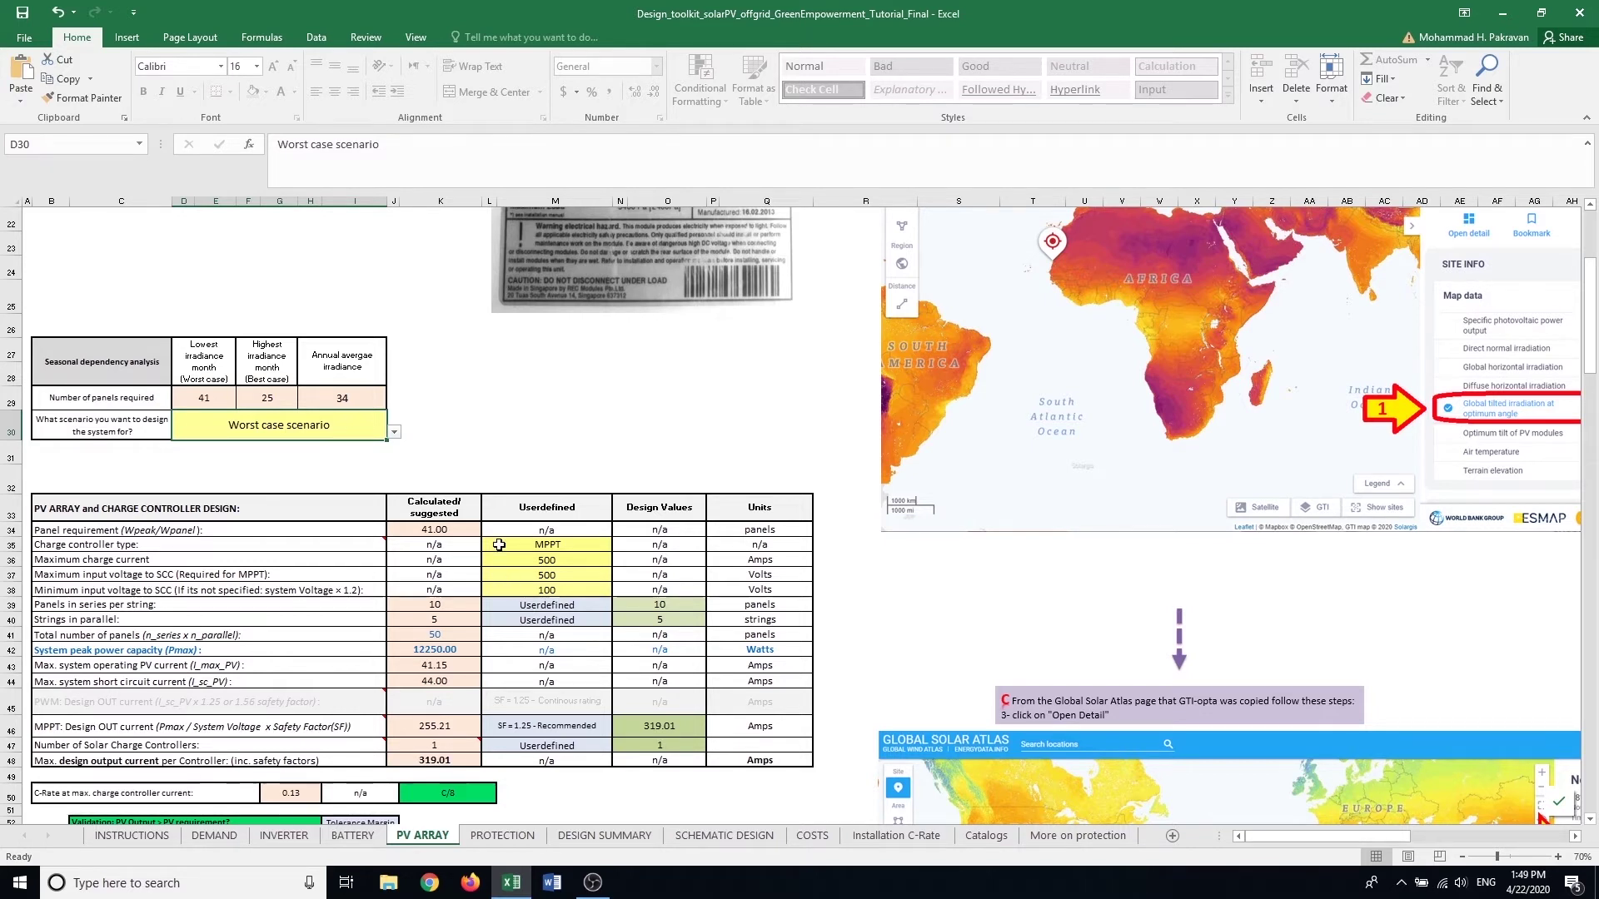
click(567, 545)
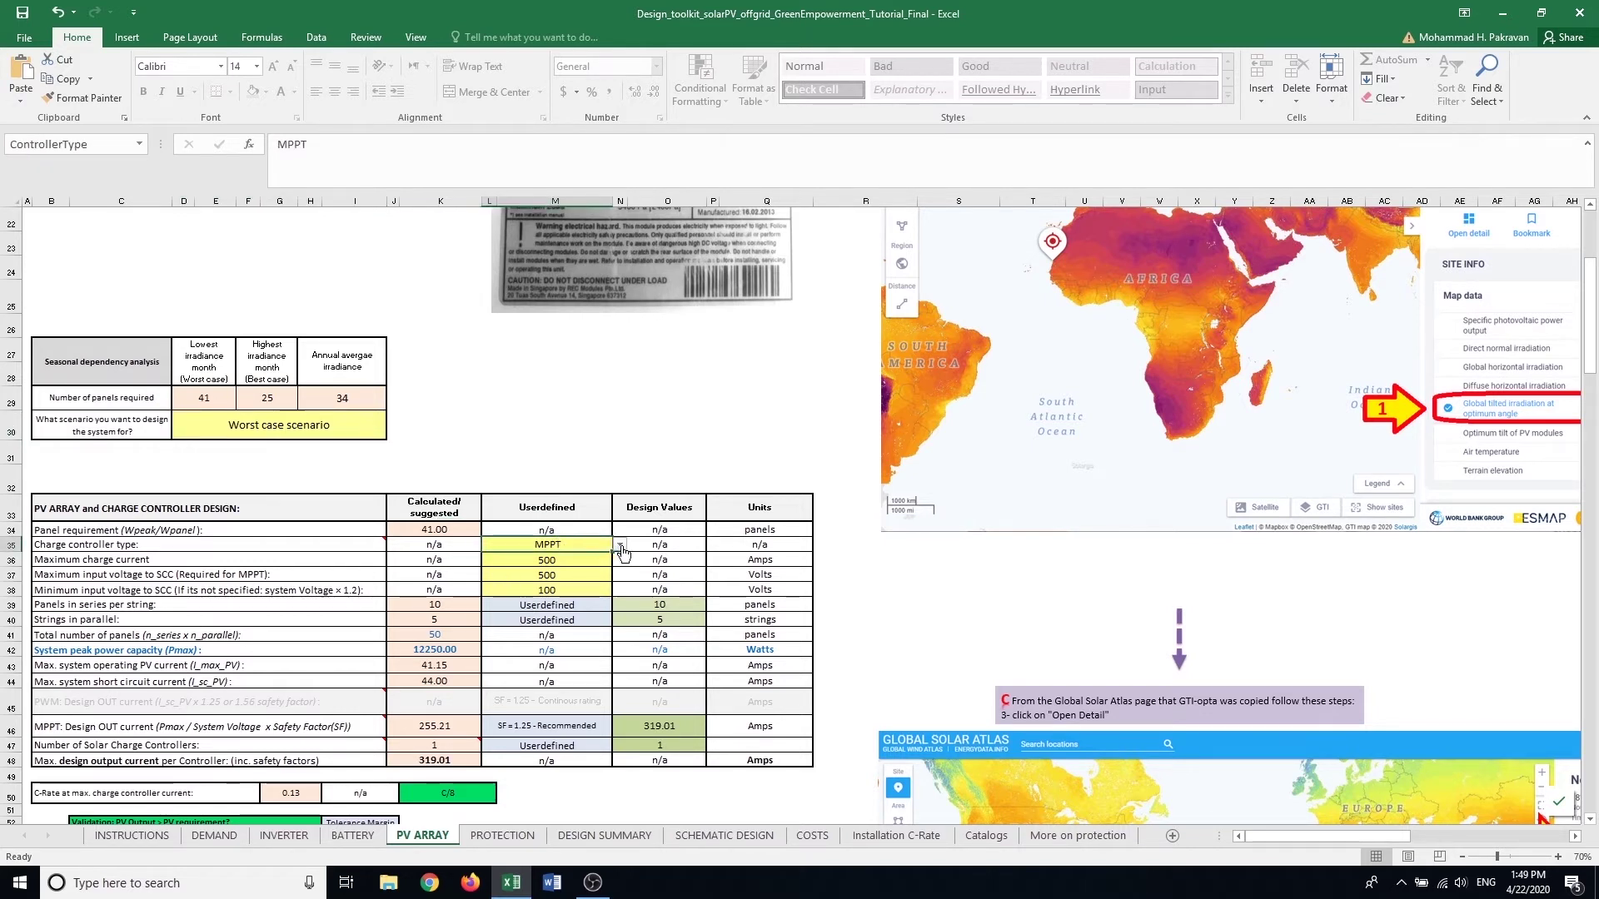
click(619, 545)
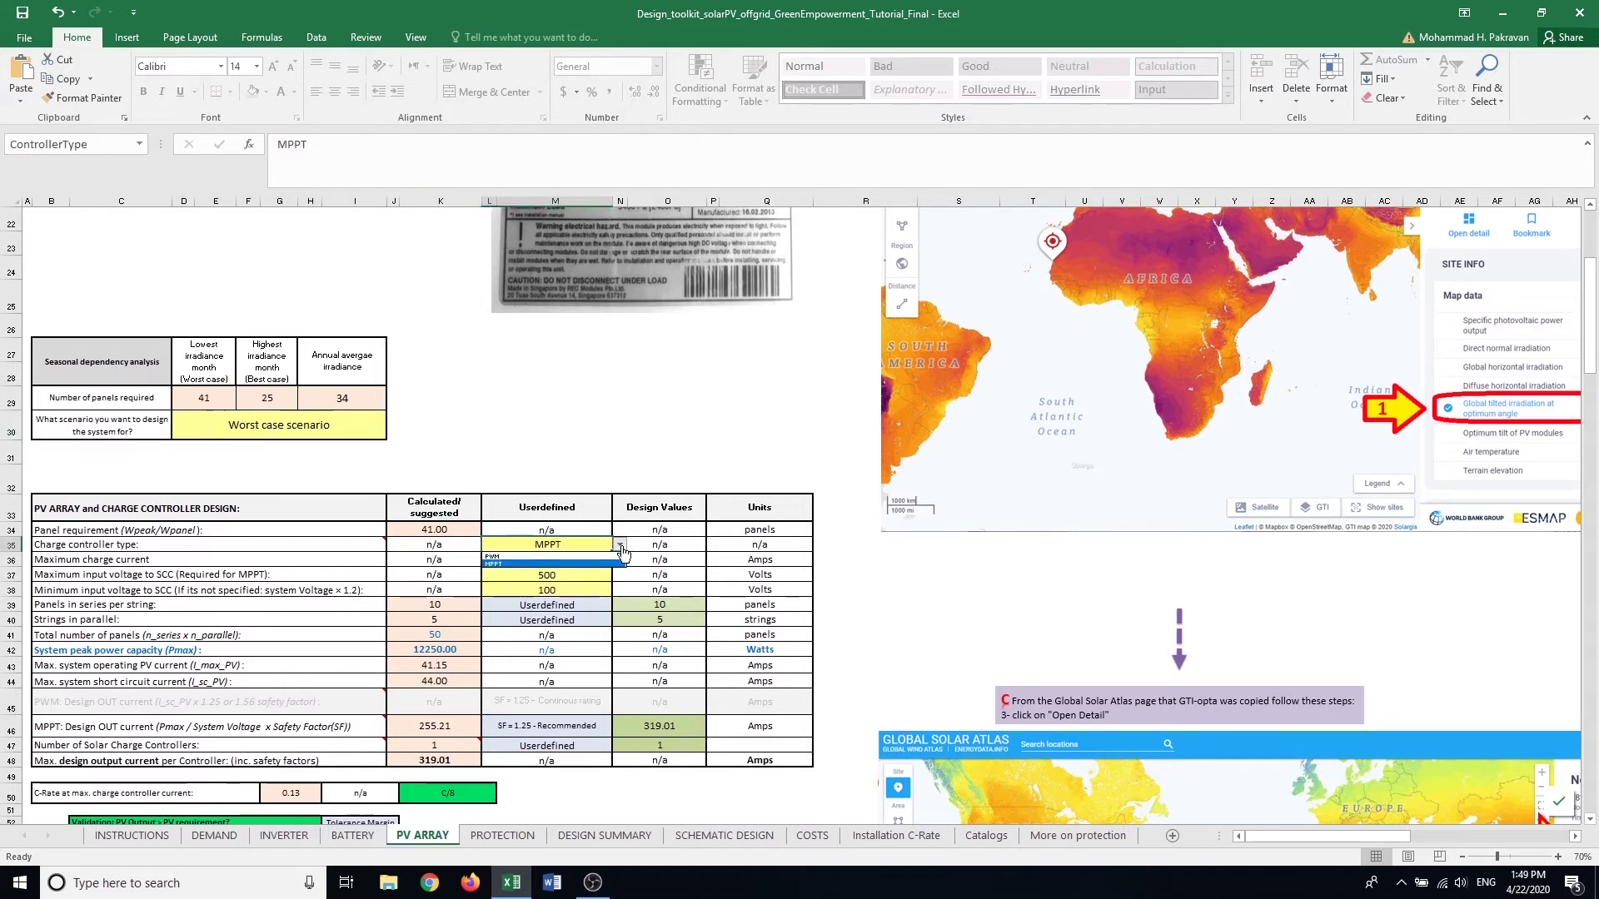
click(569, 564)
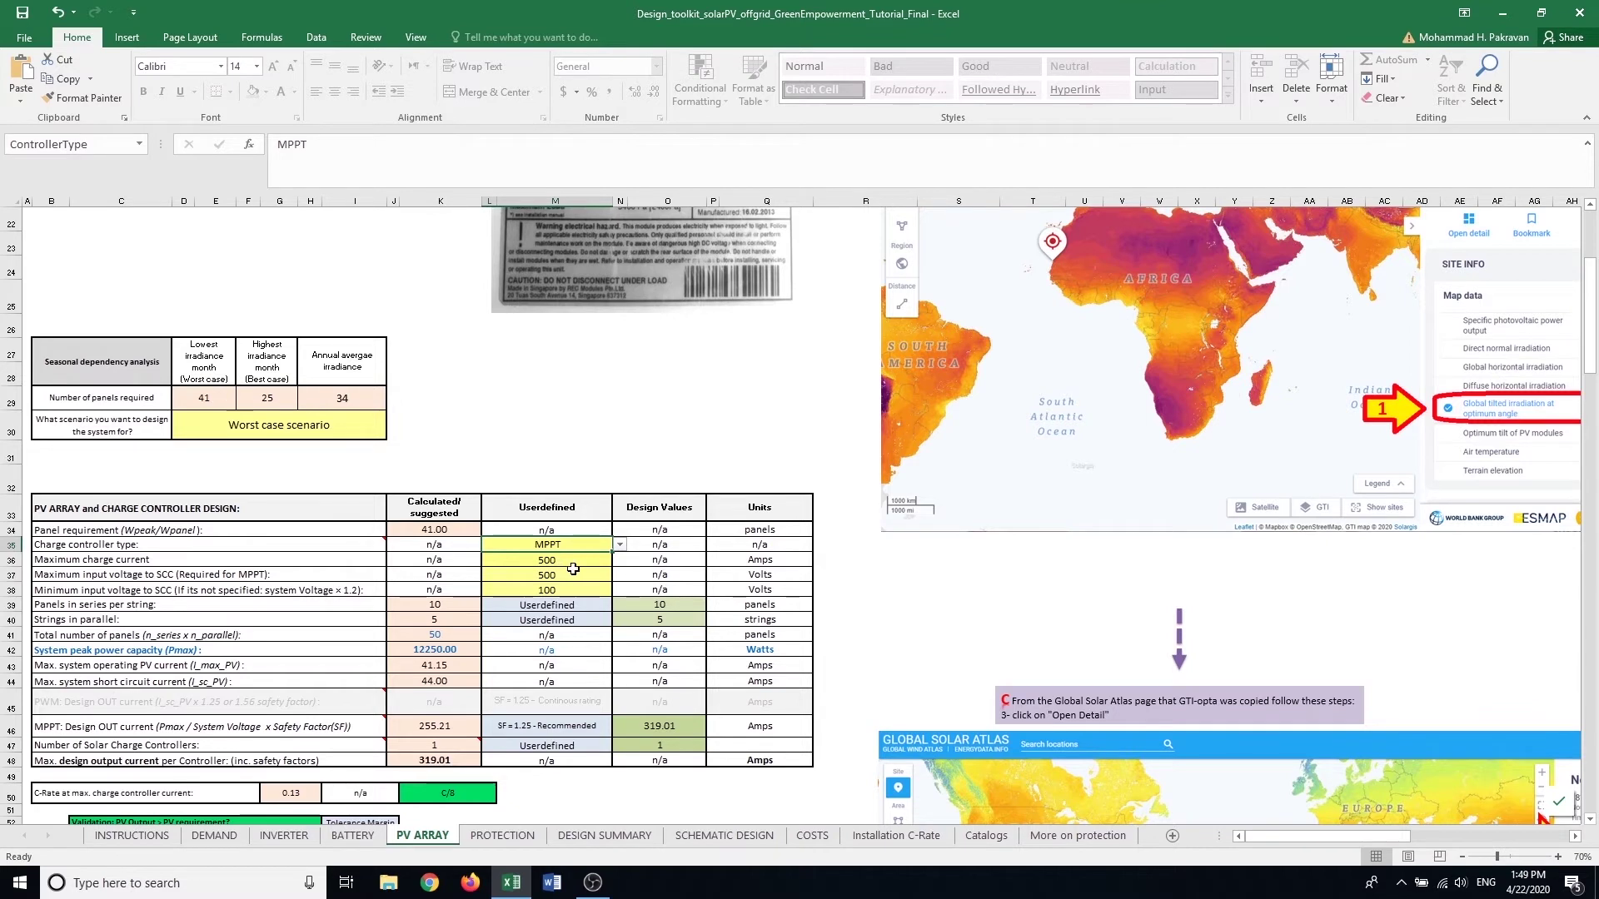
Step: Review the user-defined maximum charge current and the maximum and minimum input voltages of the charge controller
click(569, 563)
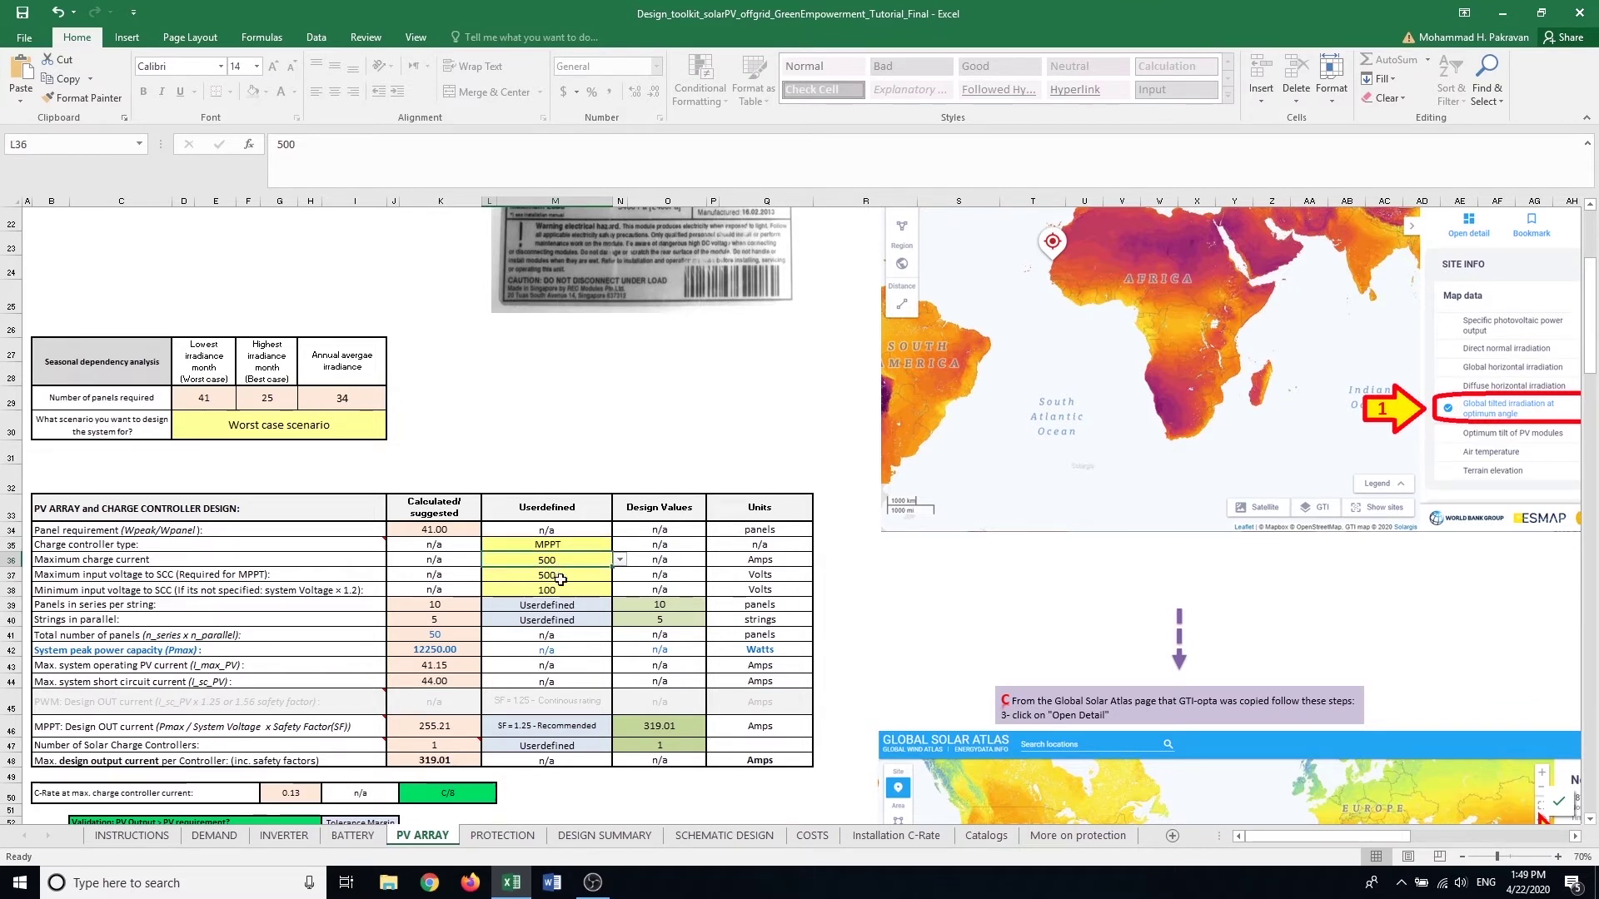
click(560, 579)
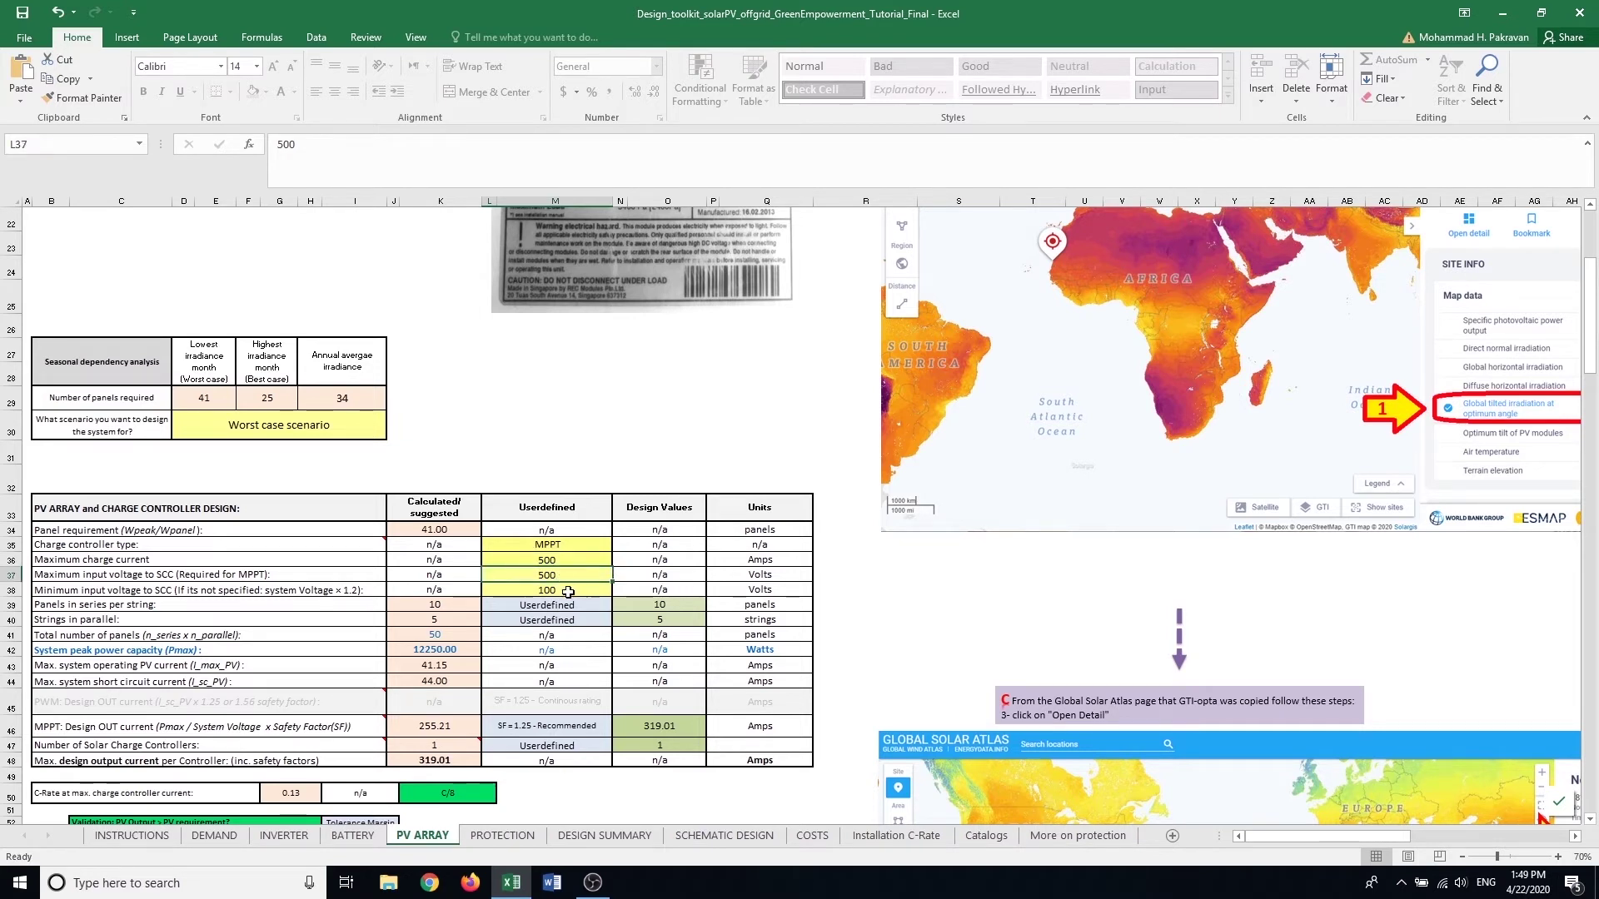
click(568, 592)
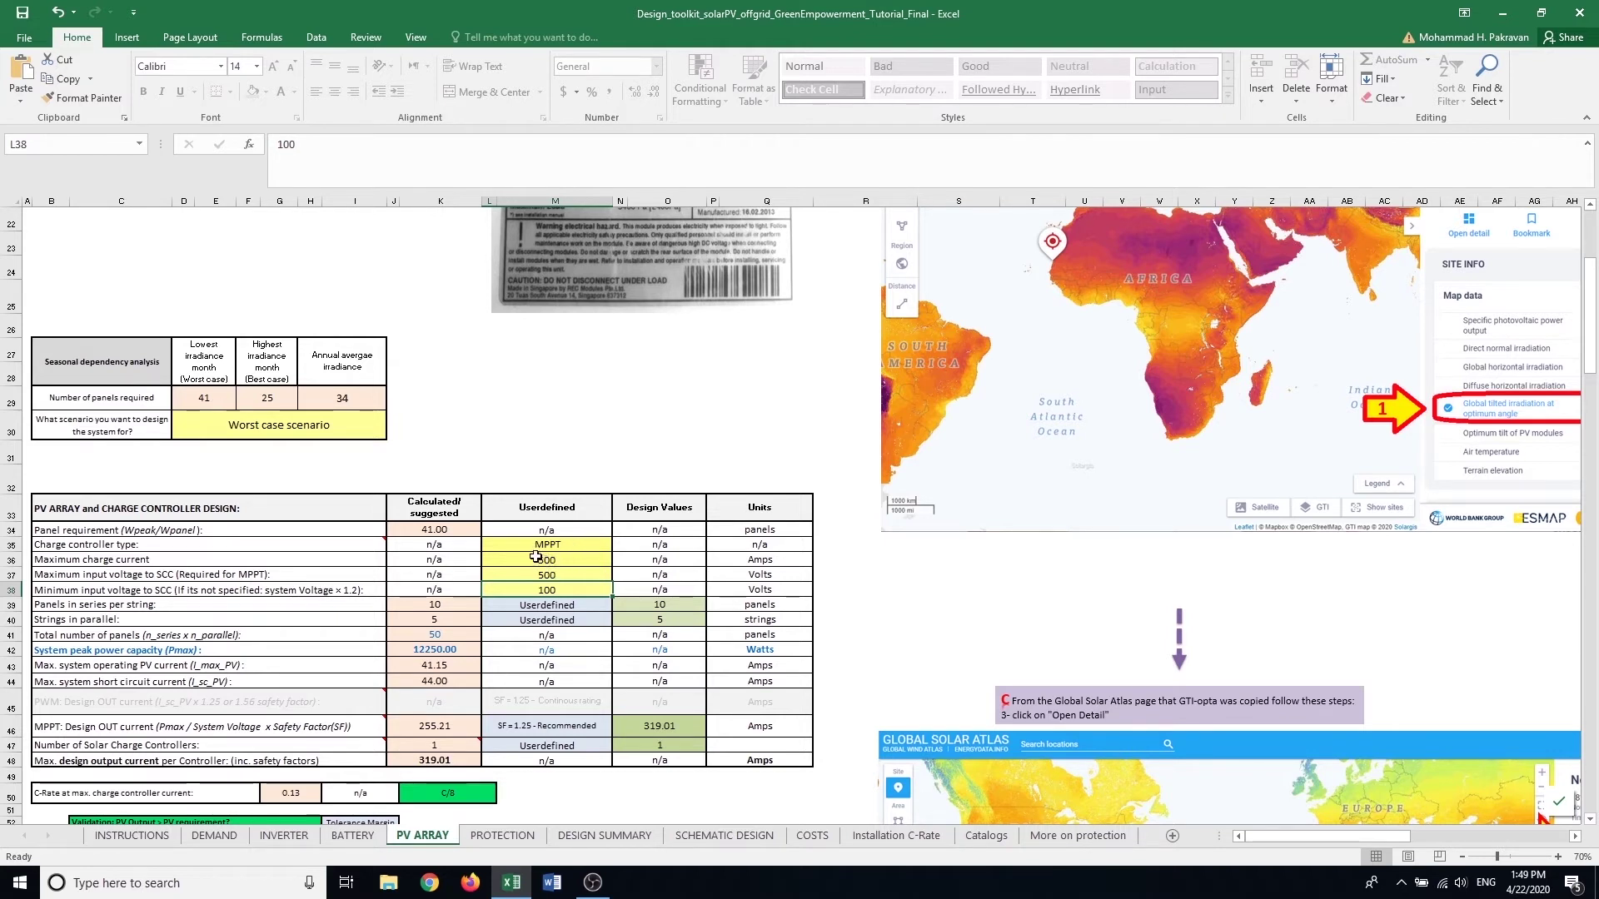
drag(533, 560, 528, 587)
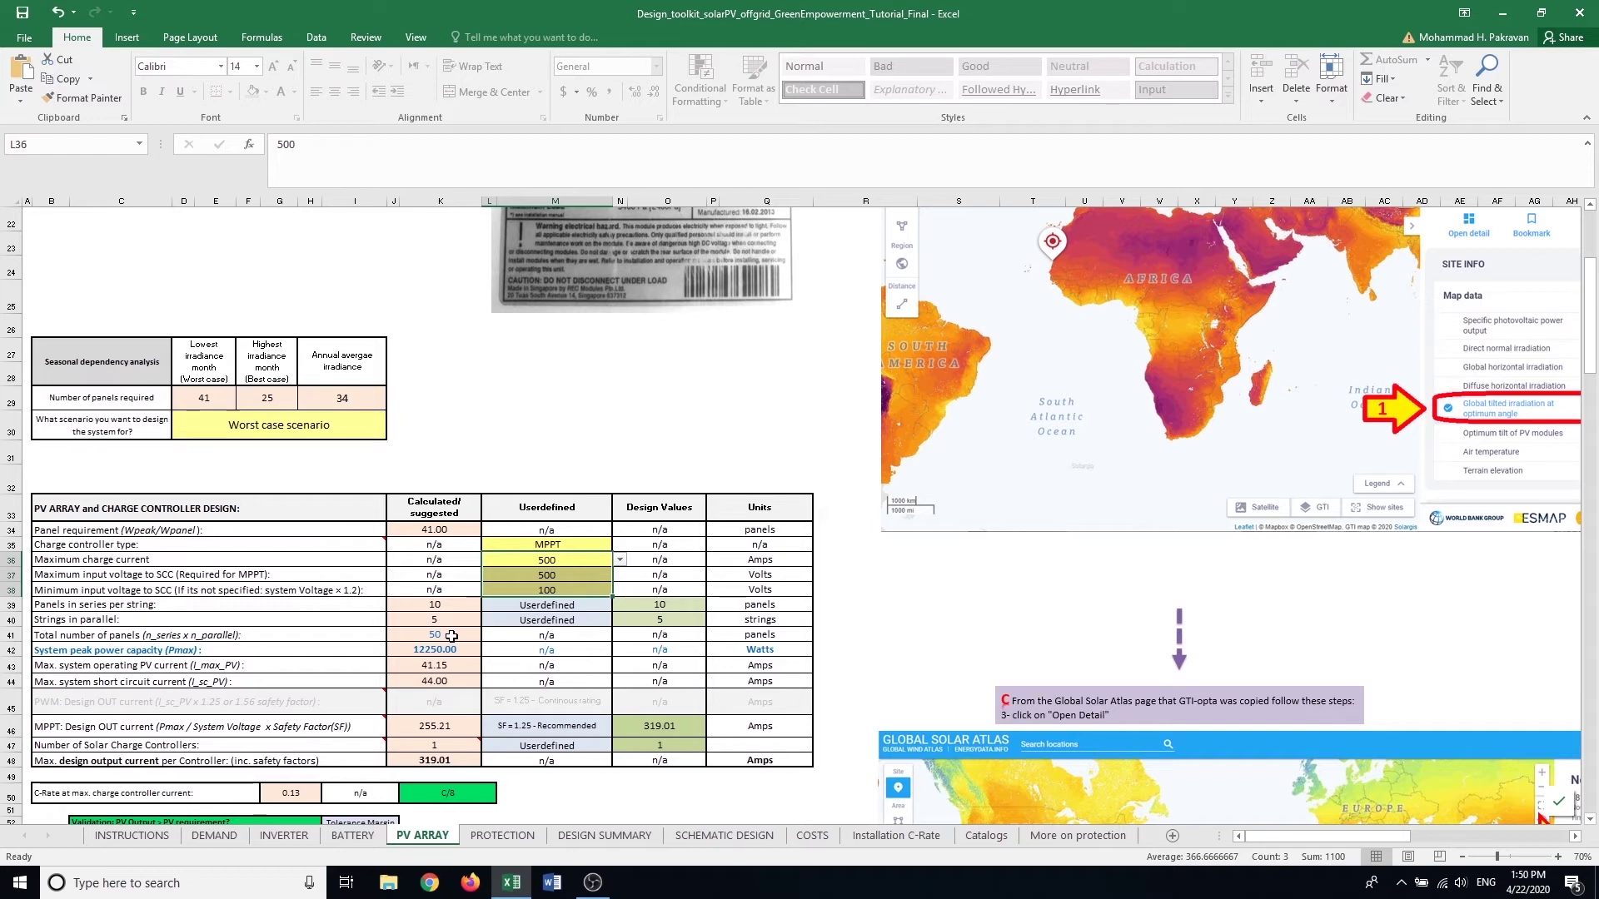
Step: Set the user-defined number of panels in series per string to 8
scroll(452, 636, down, 2)
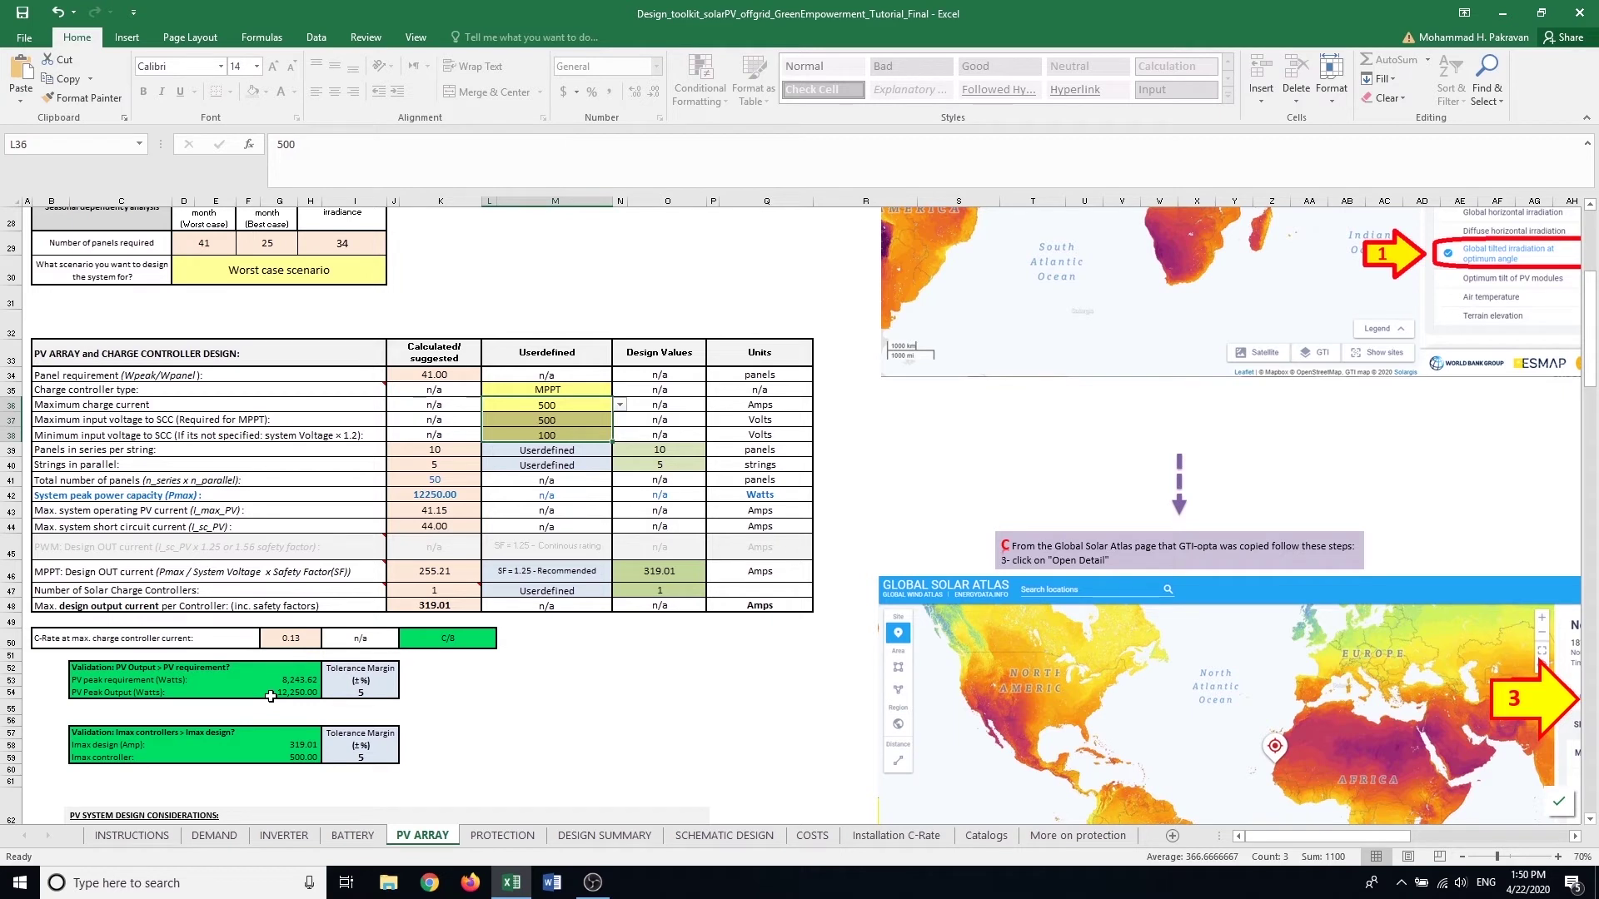
click(554, 452)
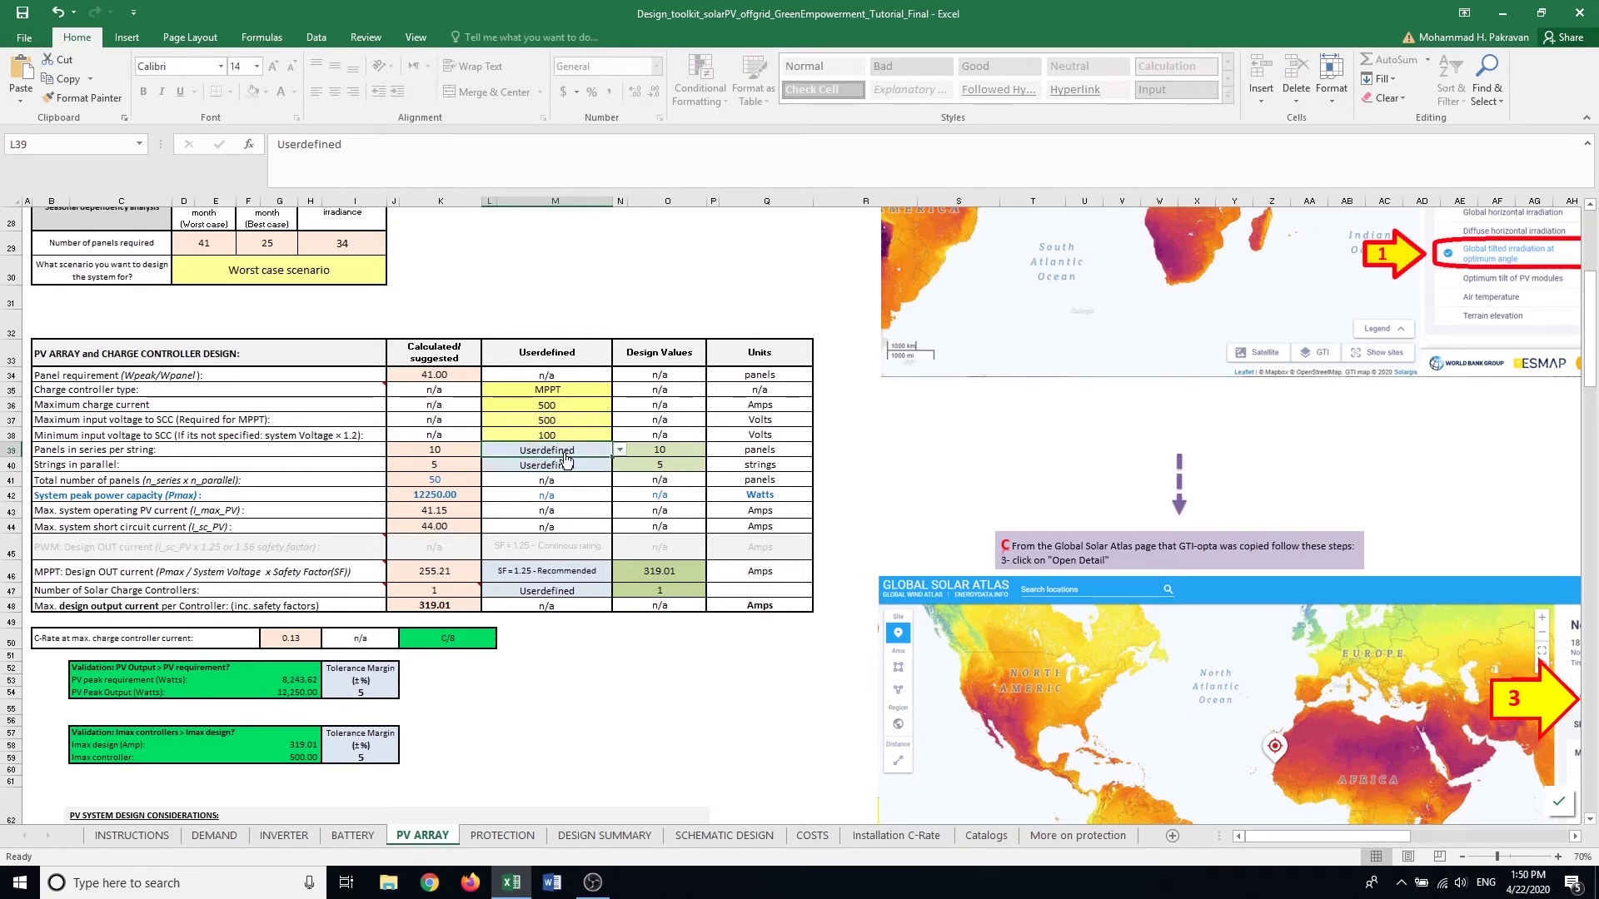
click(565, 463)
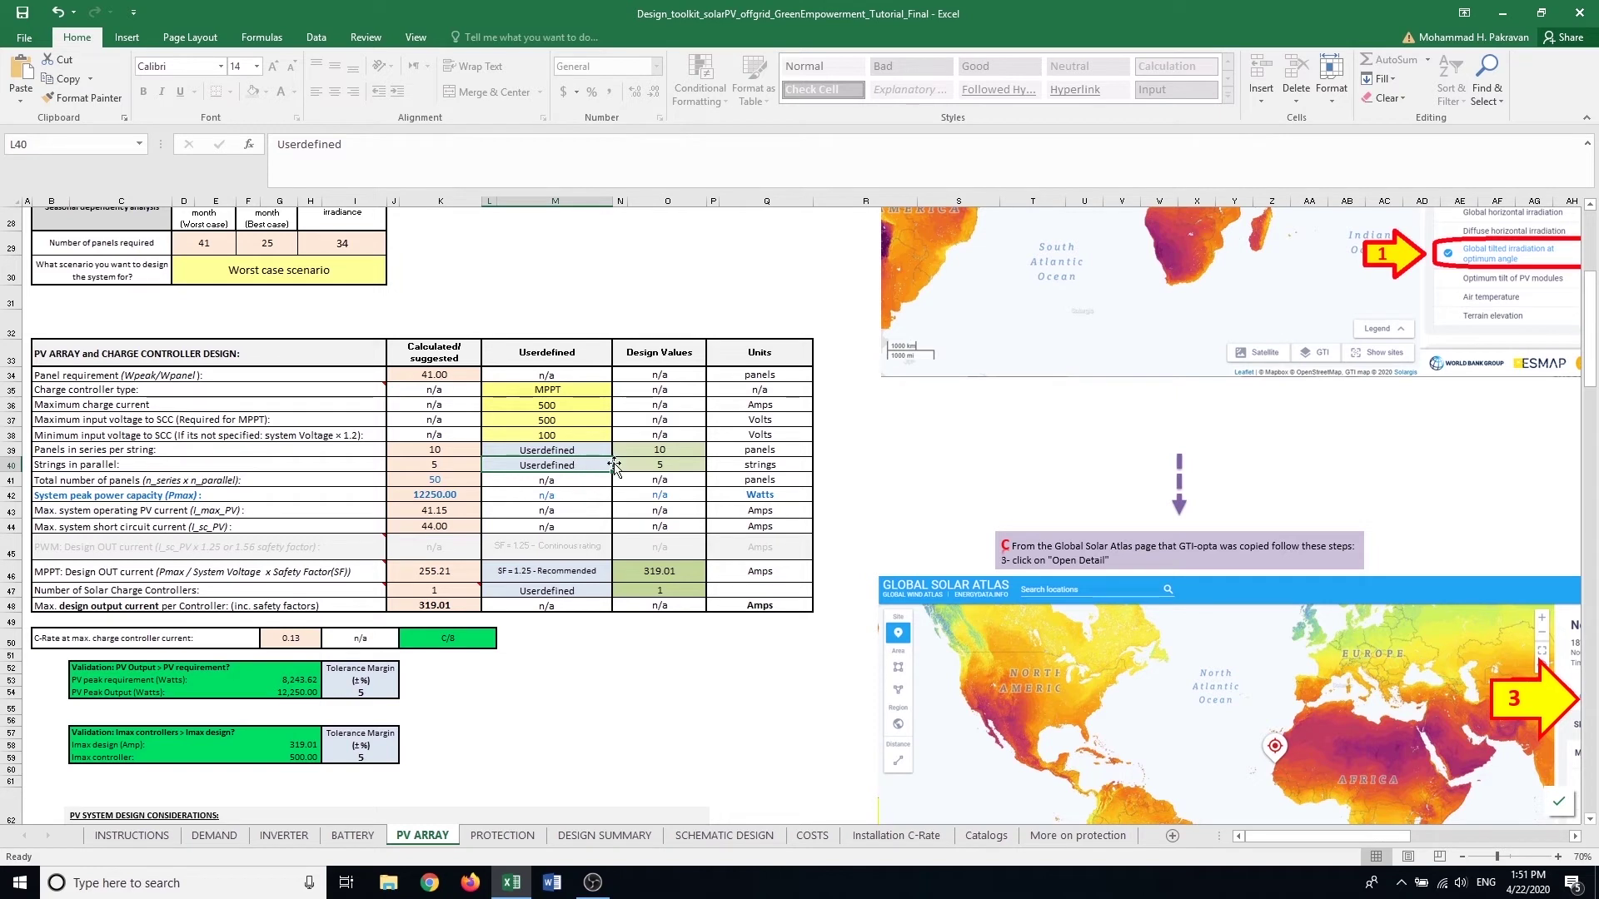
click(591, 450)
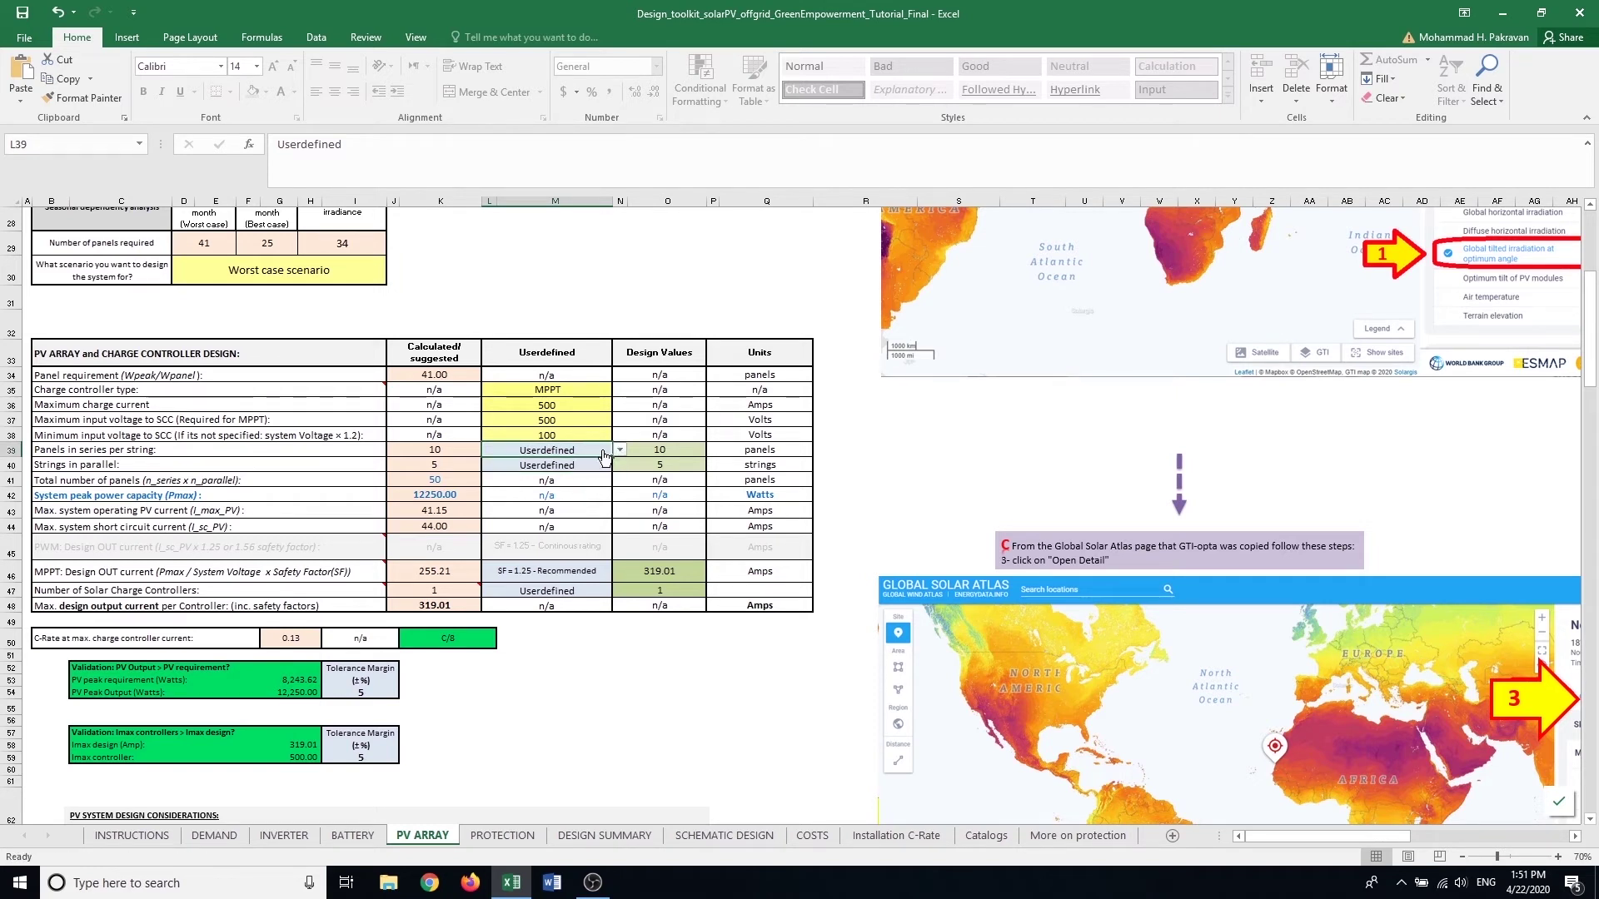
click(620, 449)
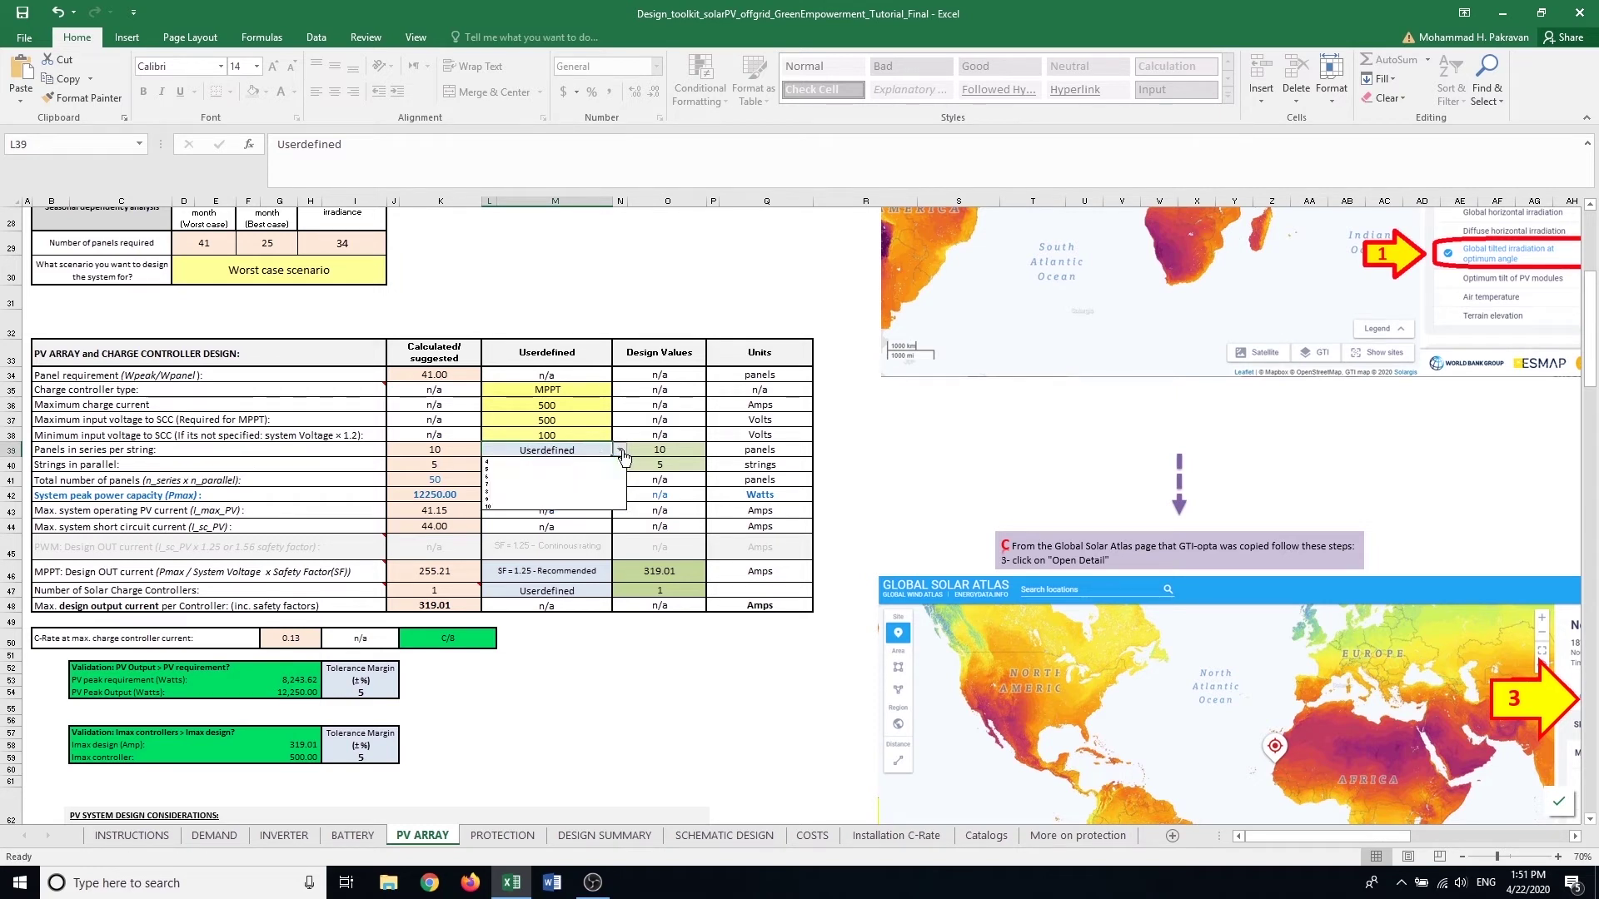
click(545, 499)
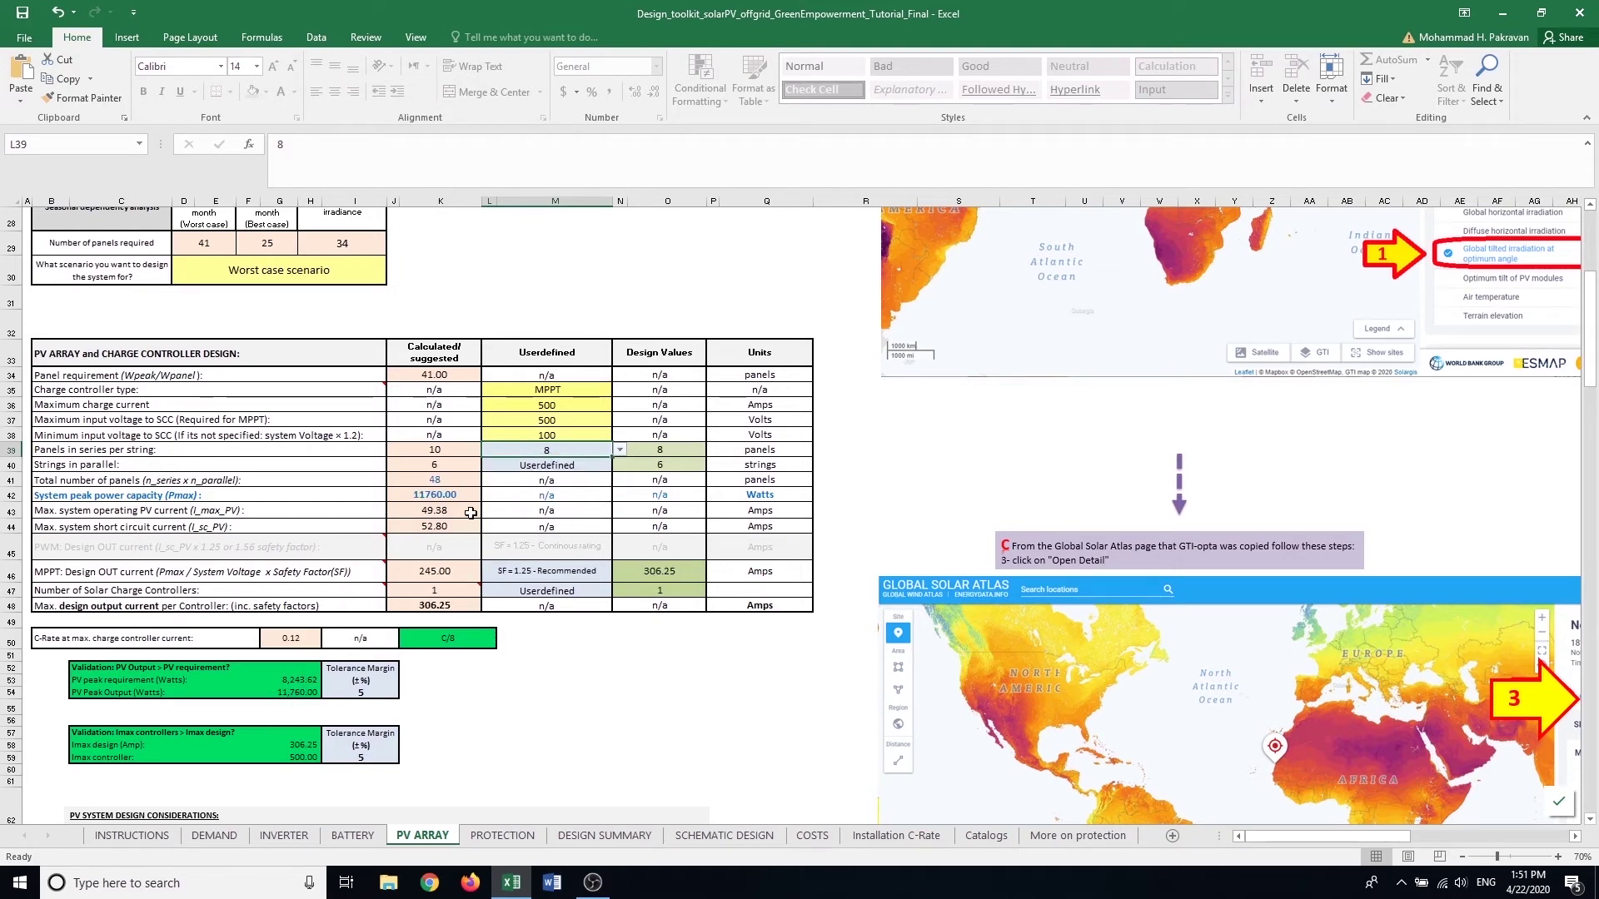
Step: Set the user-defined number of strings in parallel to 5
click(550, 466)
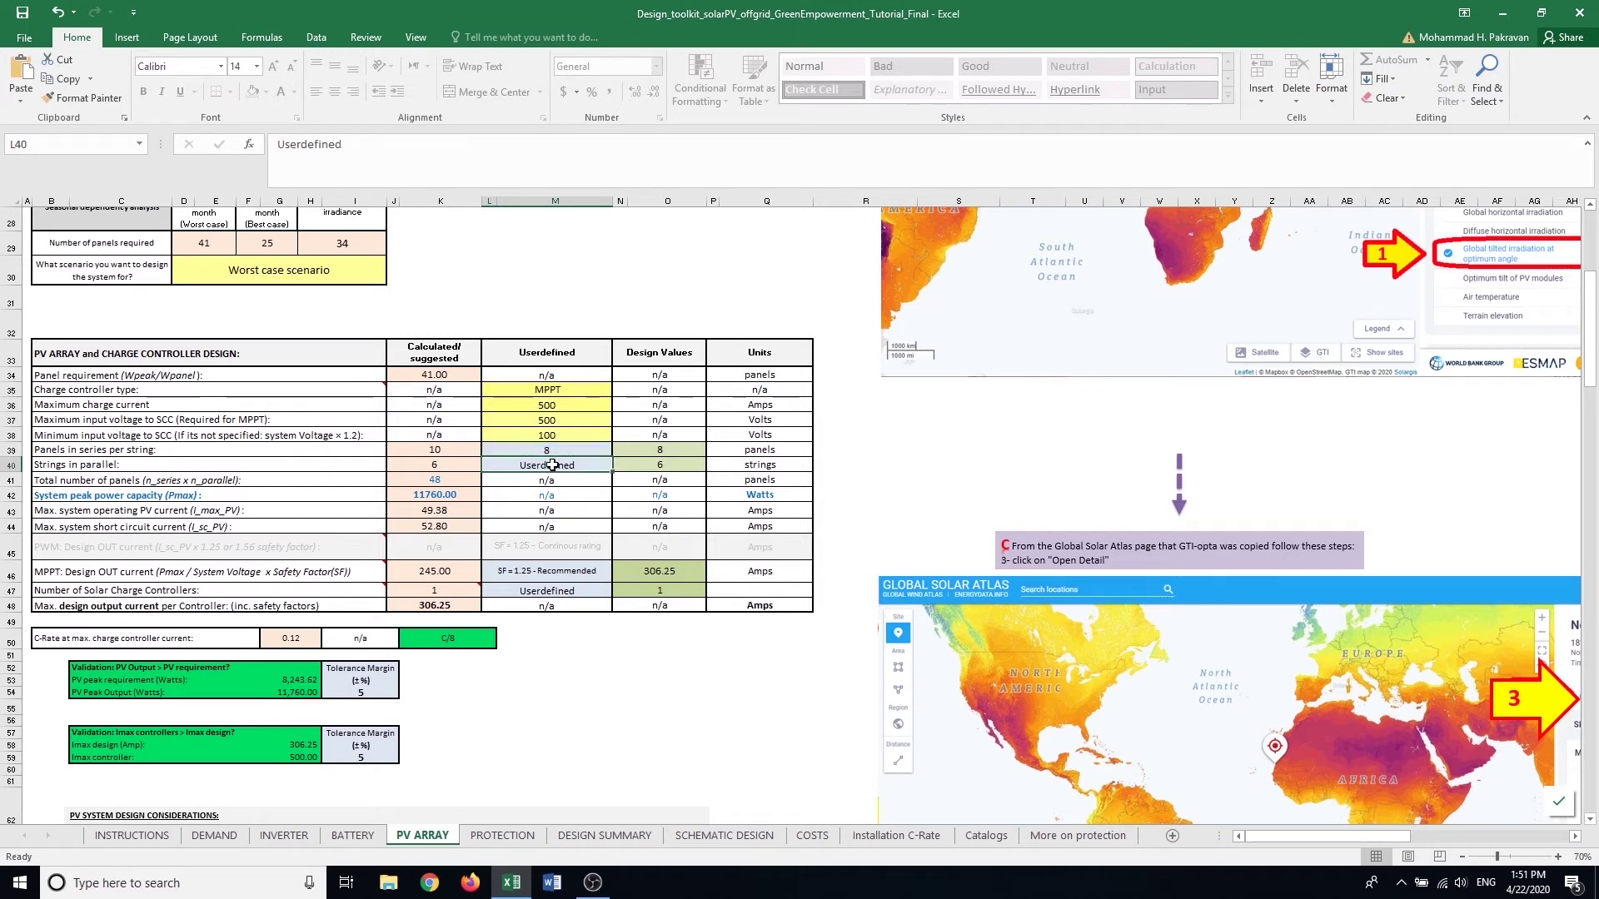
text(5)
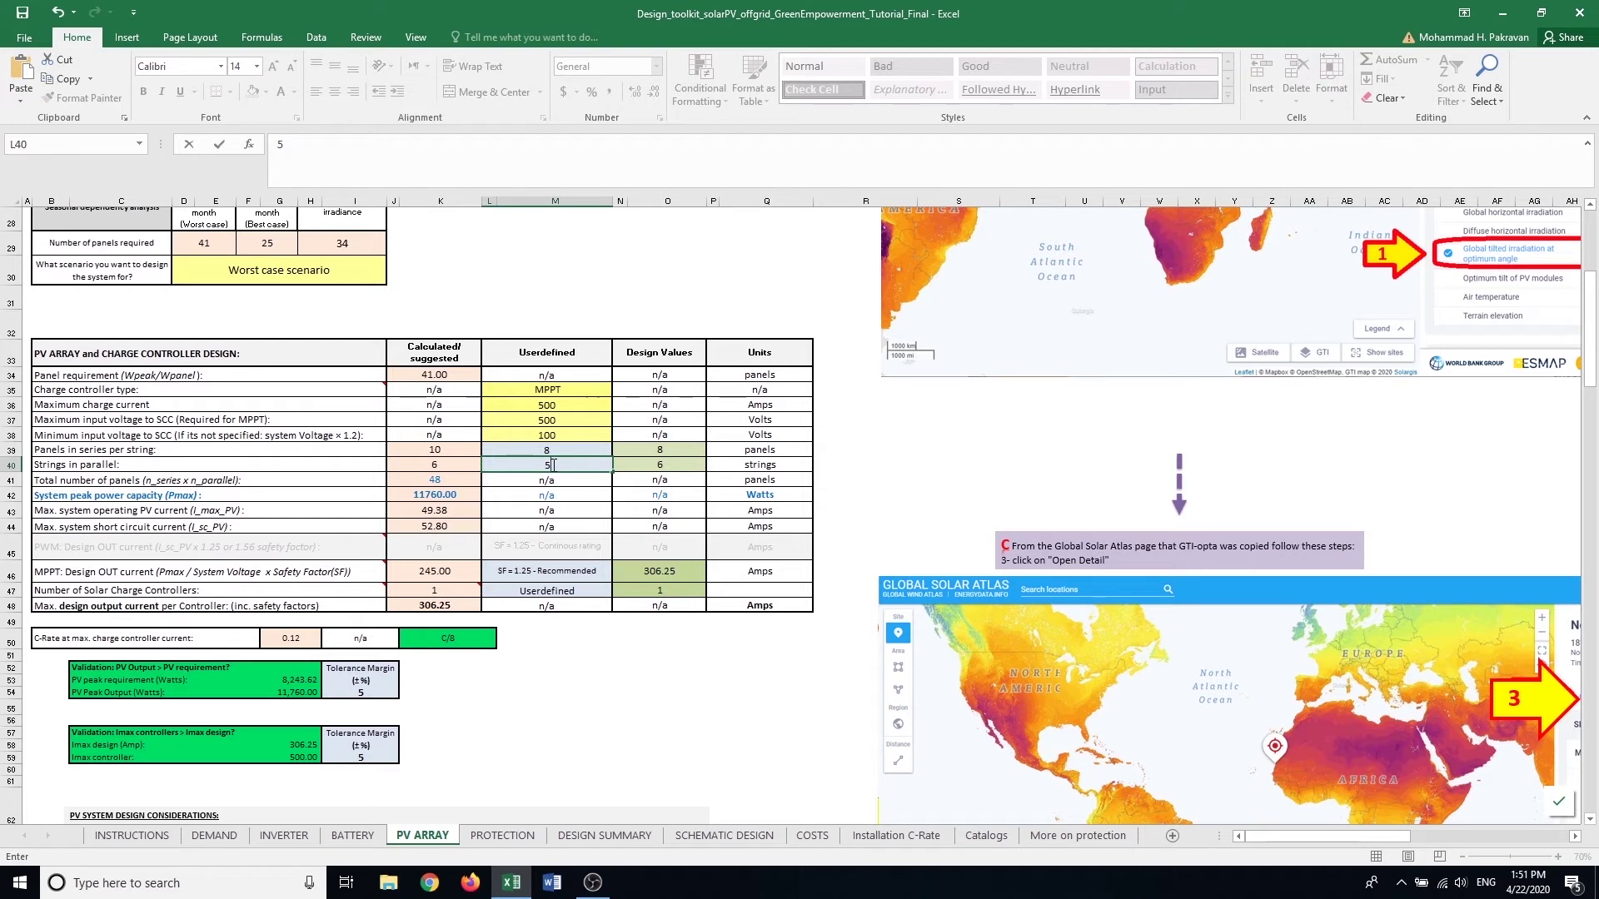
key(Return)
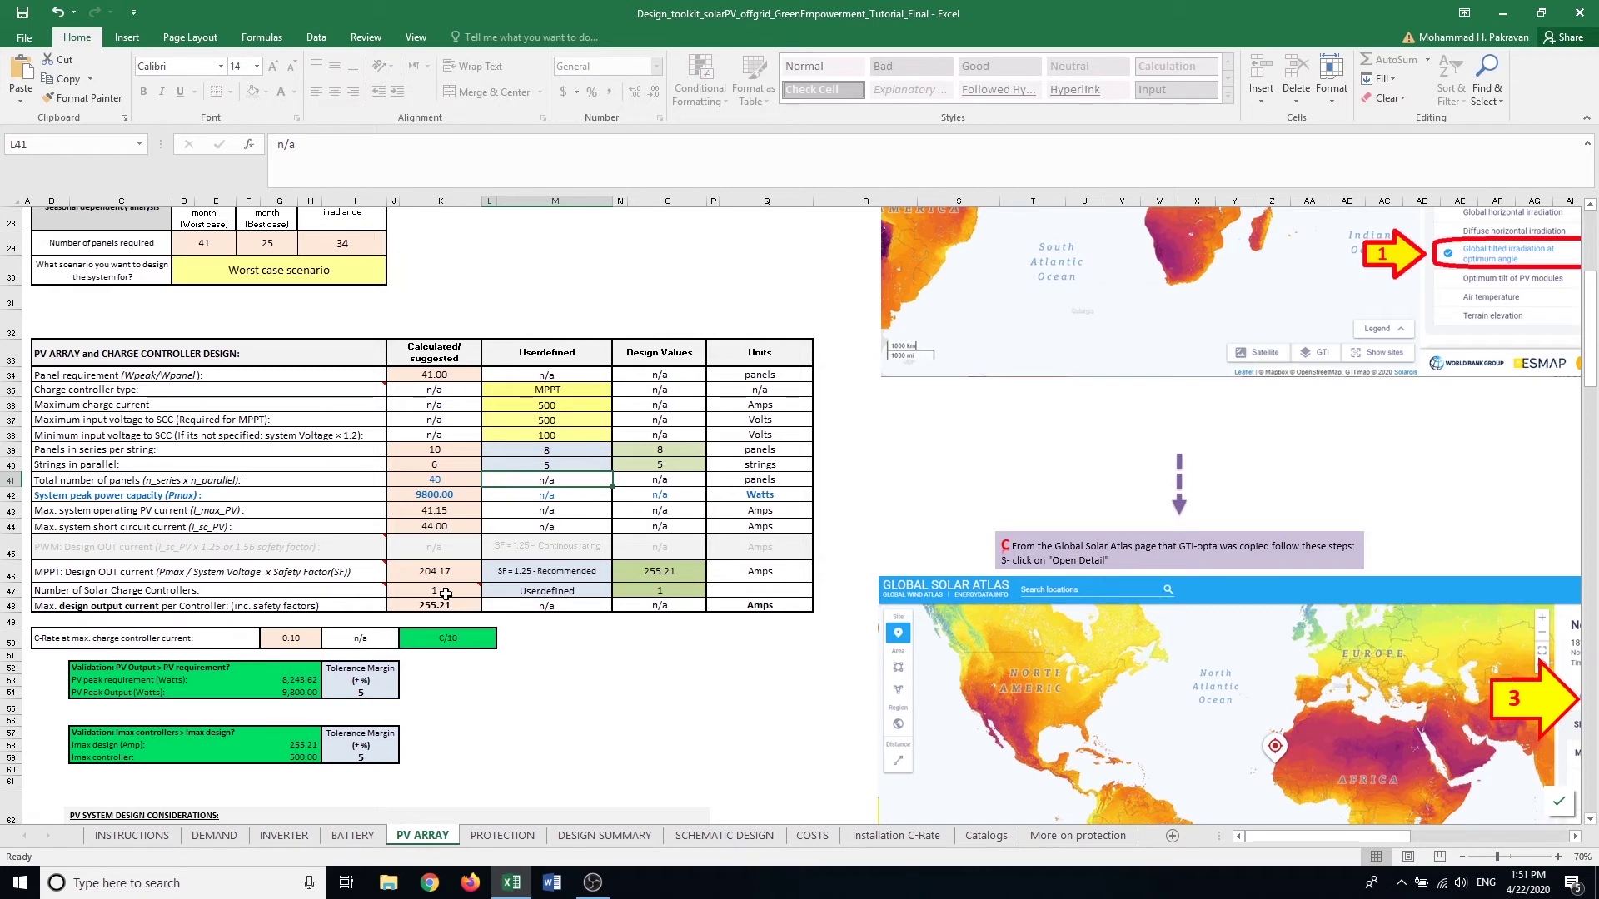
Step: Try a maximum charge current of 100 A with a maximum input voltage of 300 V and check the number of solar charge controllers
mouse_move(445, 592)
key(ctrl+z)
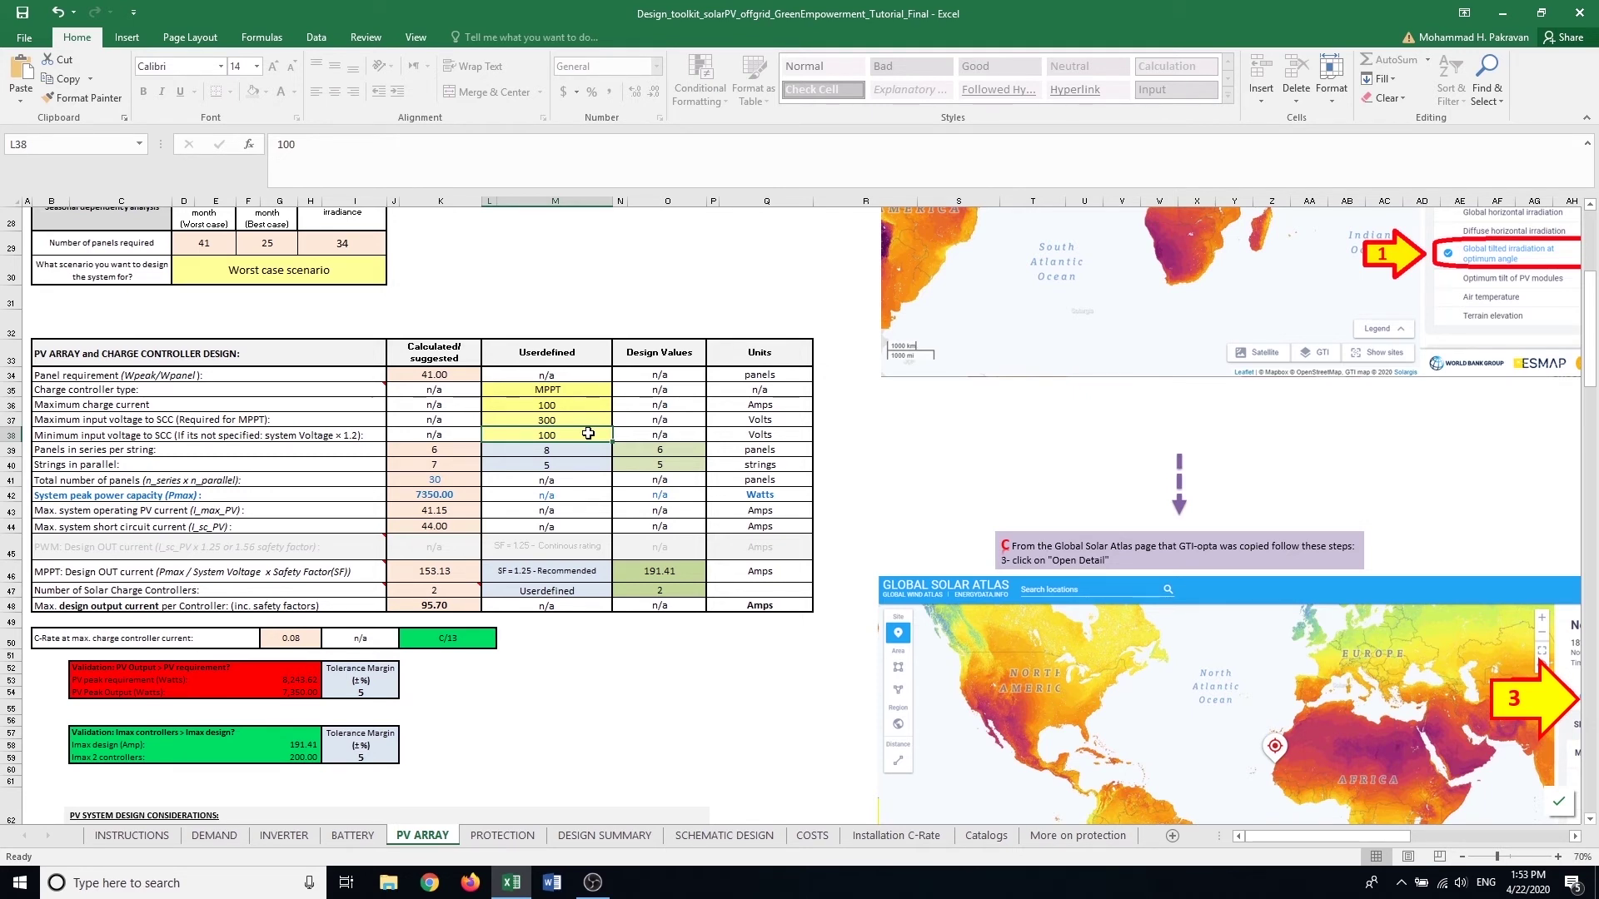
mouse_move(345, 590)
mouse_move(458, 592)
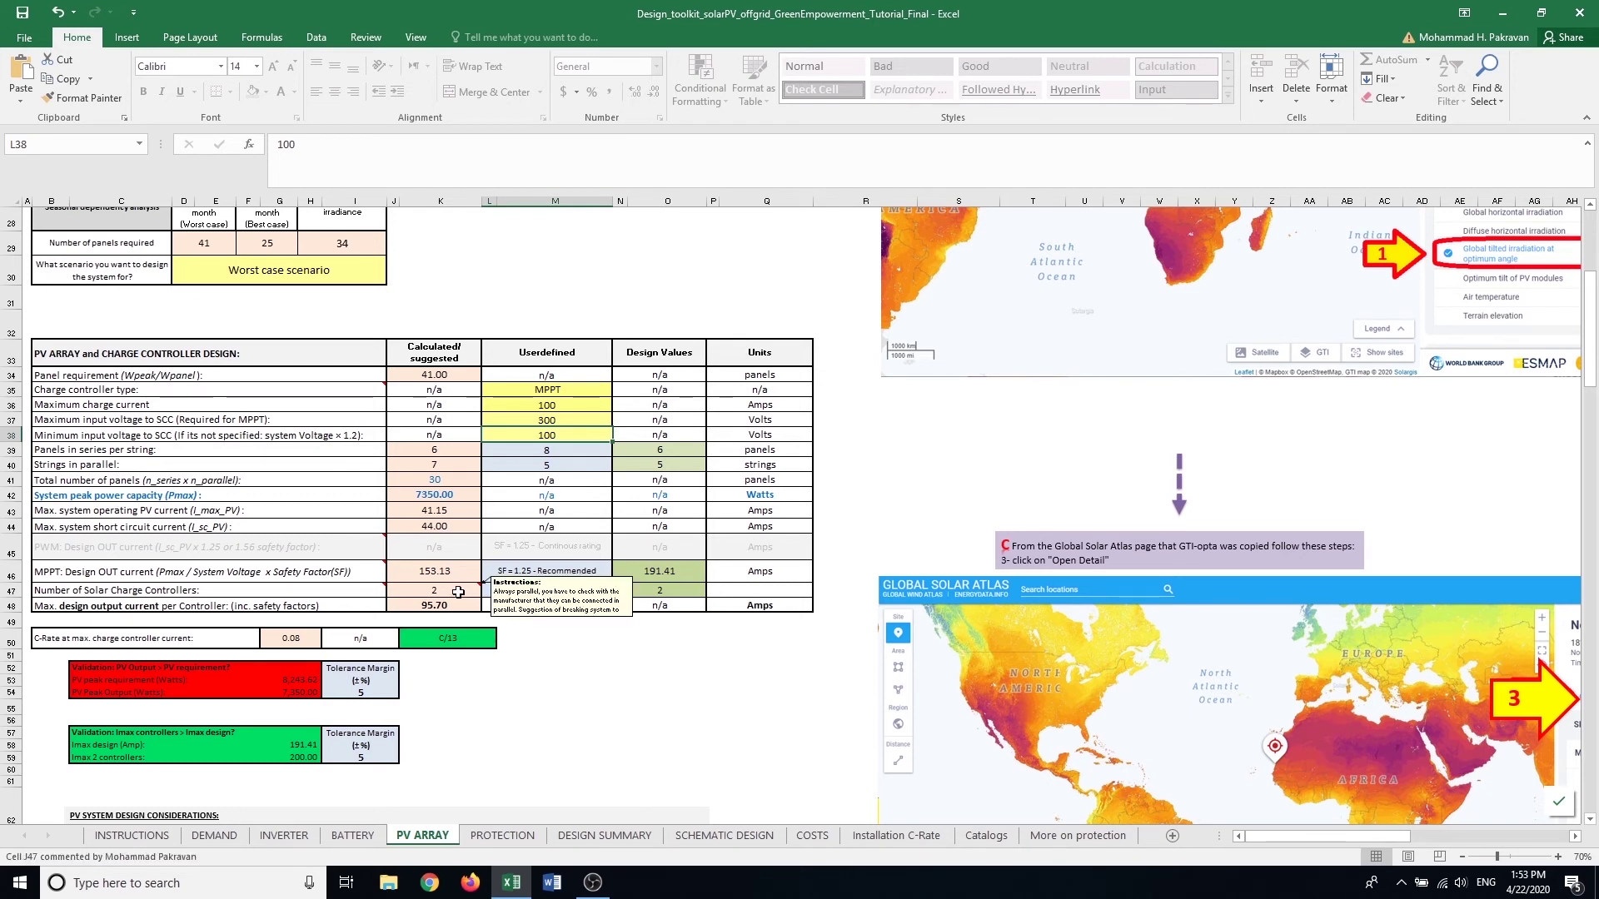
Step: Try a maximum charge current of 5 A and review the compatibility of the resulting controller design
key(ctrl+z)
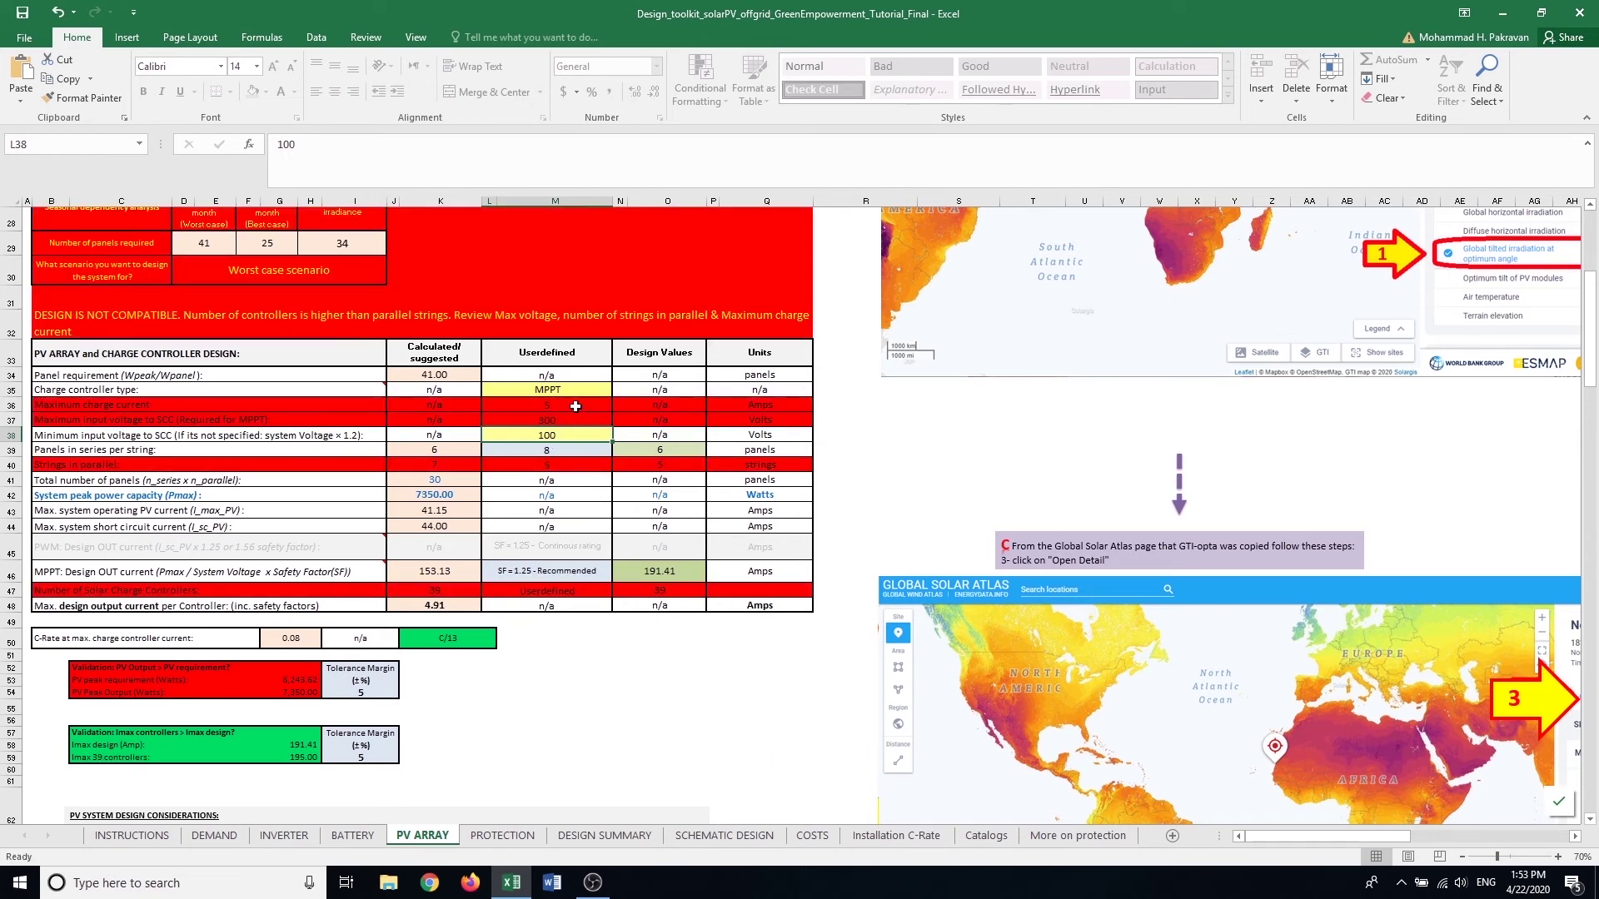
click(576, 406)
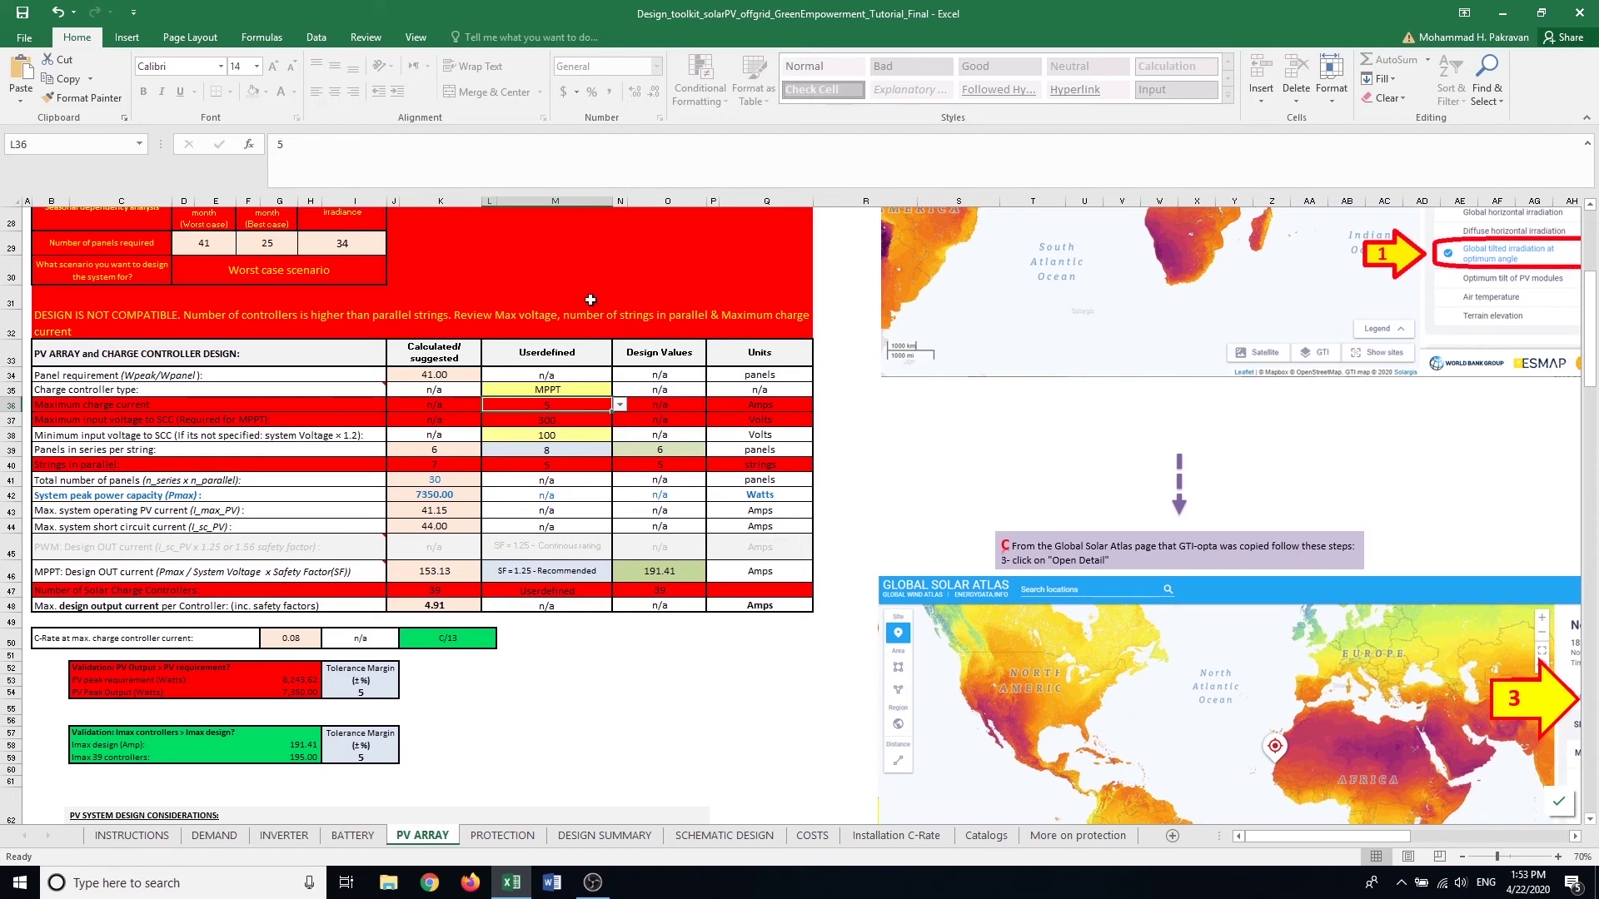
scroll(555, 342, up, 1)
scroll(556, 342, up, 5)
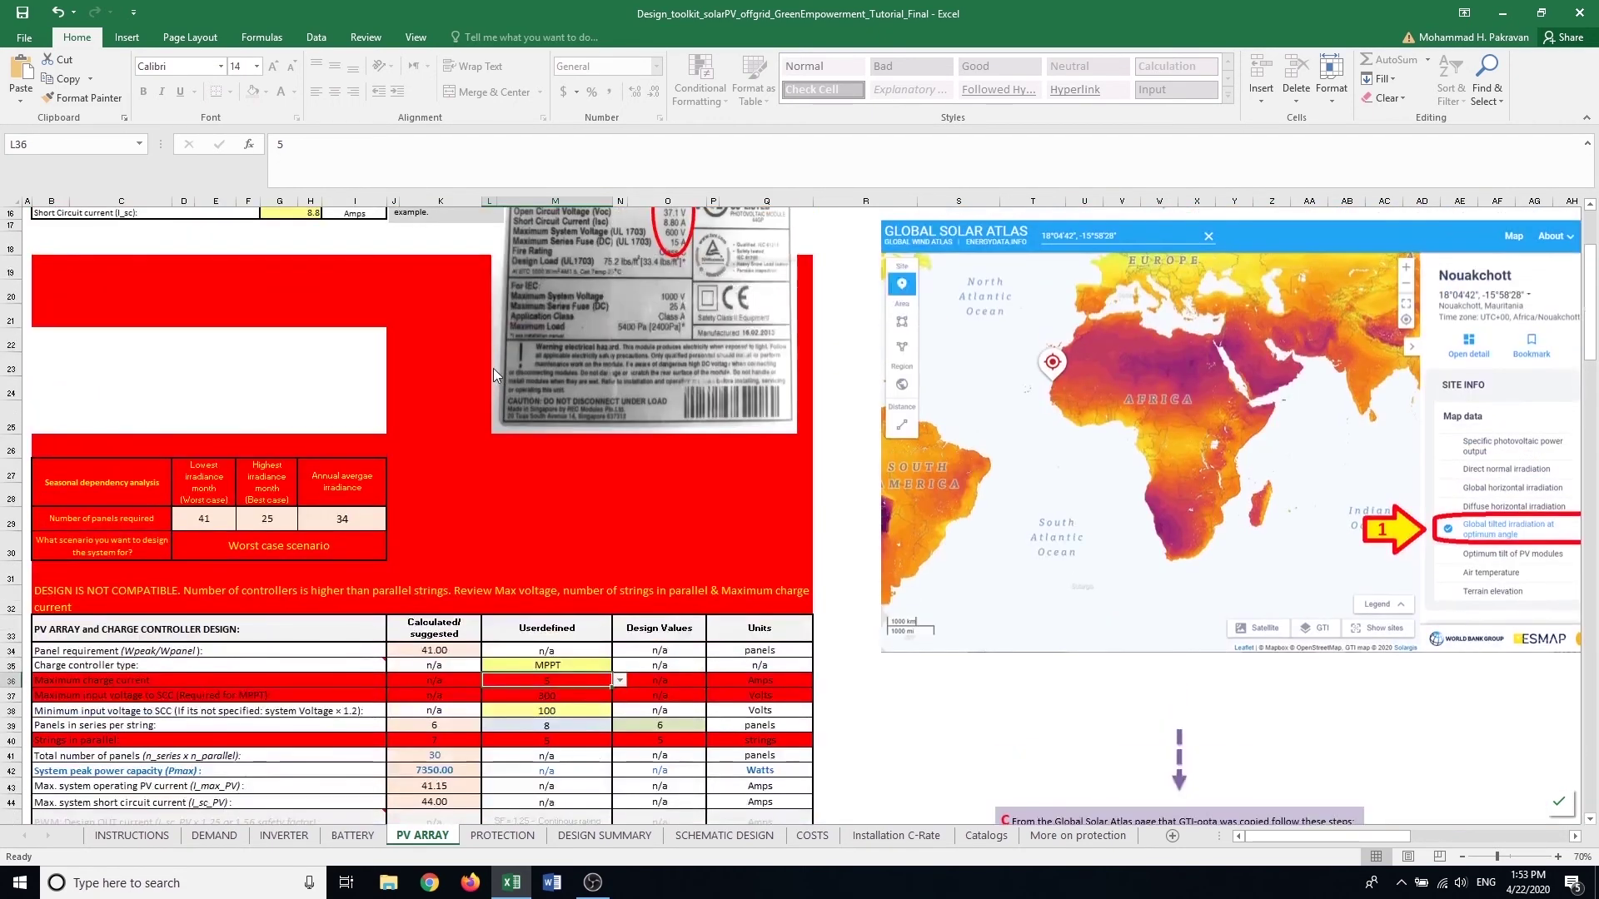
scroll(465, 382, down, 4)
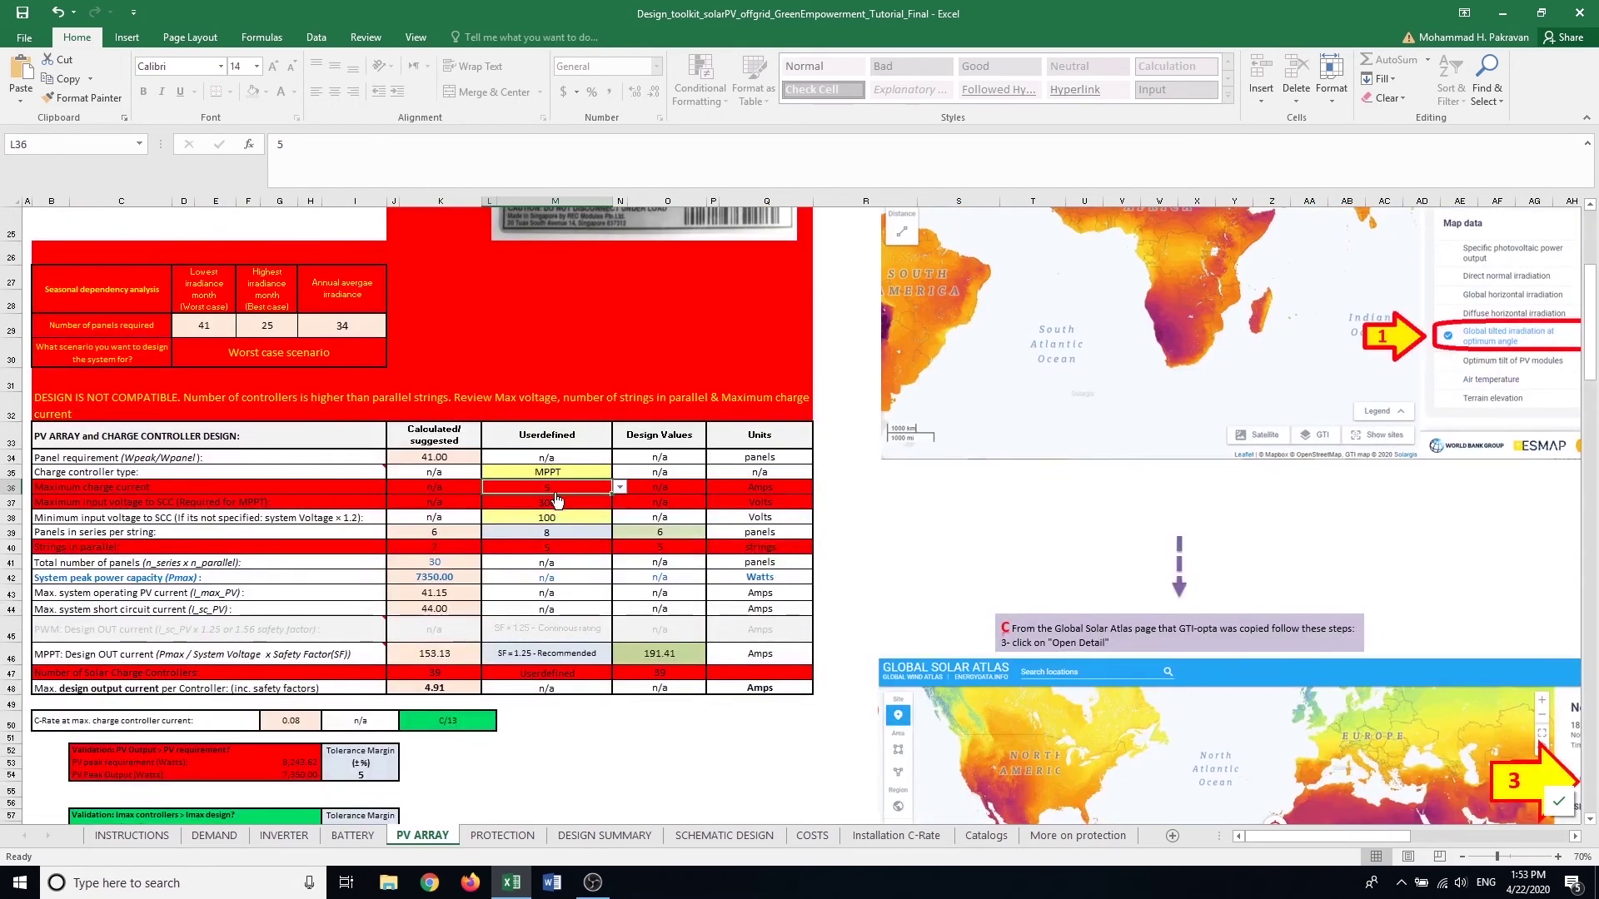
Step: Set the maximum charge current to 500 A and the maximum input voltage to 500 V, checking the validation tables
text(500)
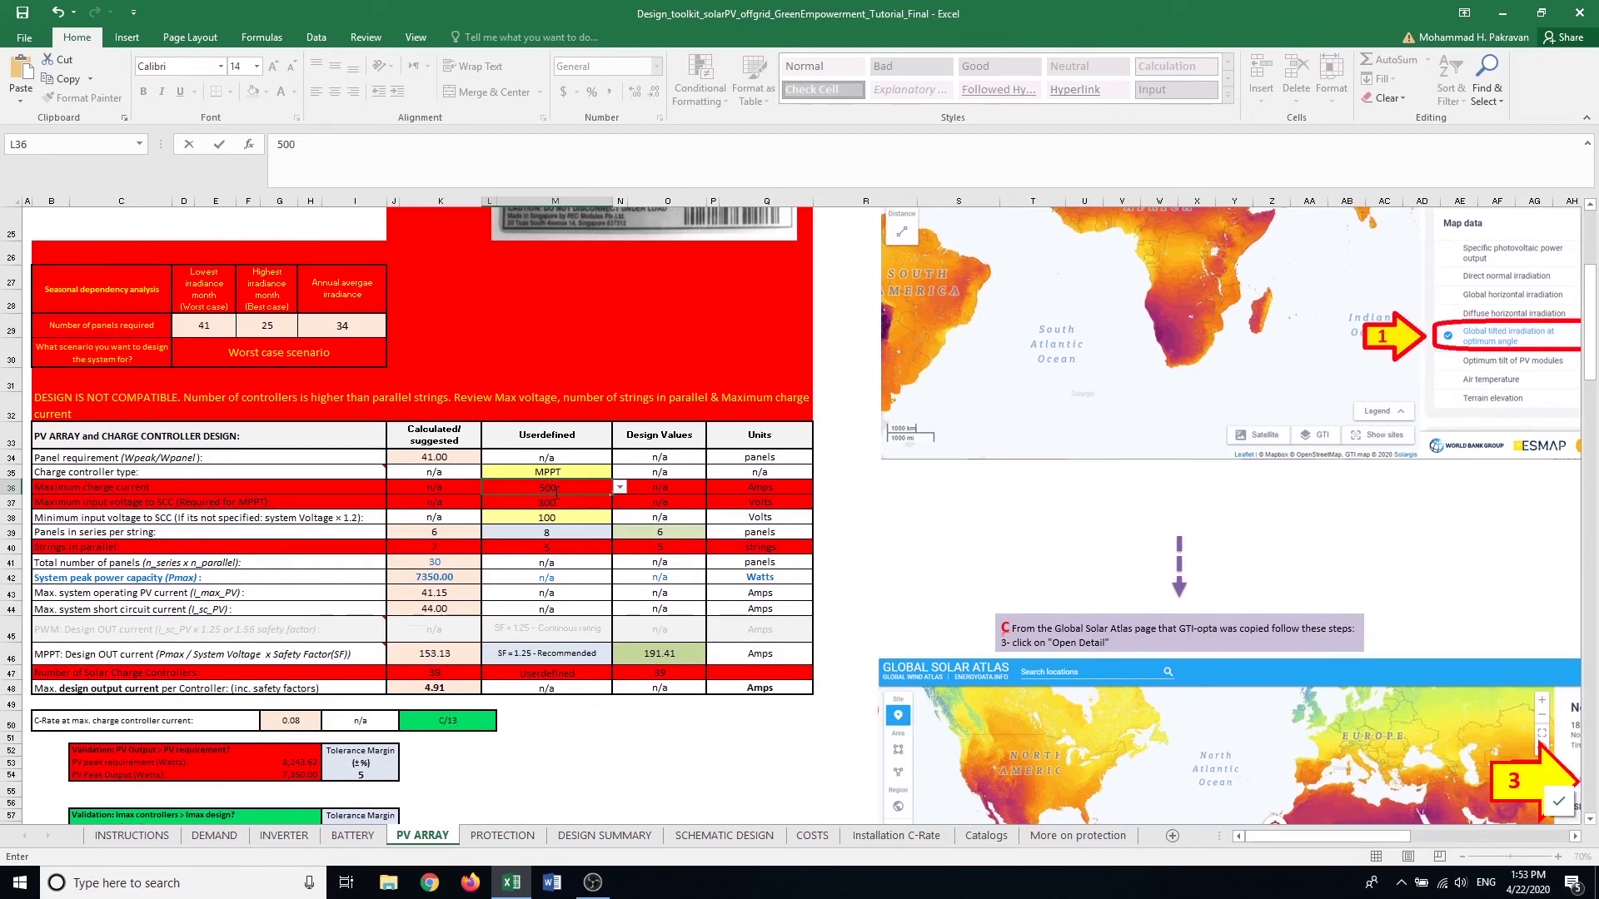
key(Return)
text(500)
key(Return)
scroll(260, 648, down, 1)
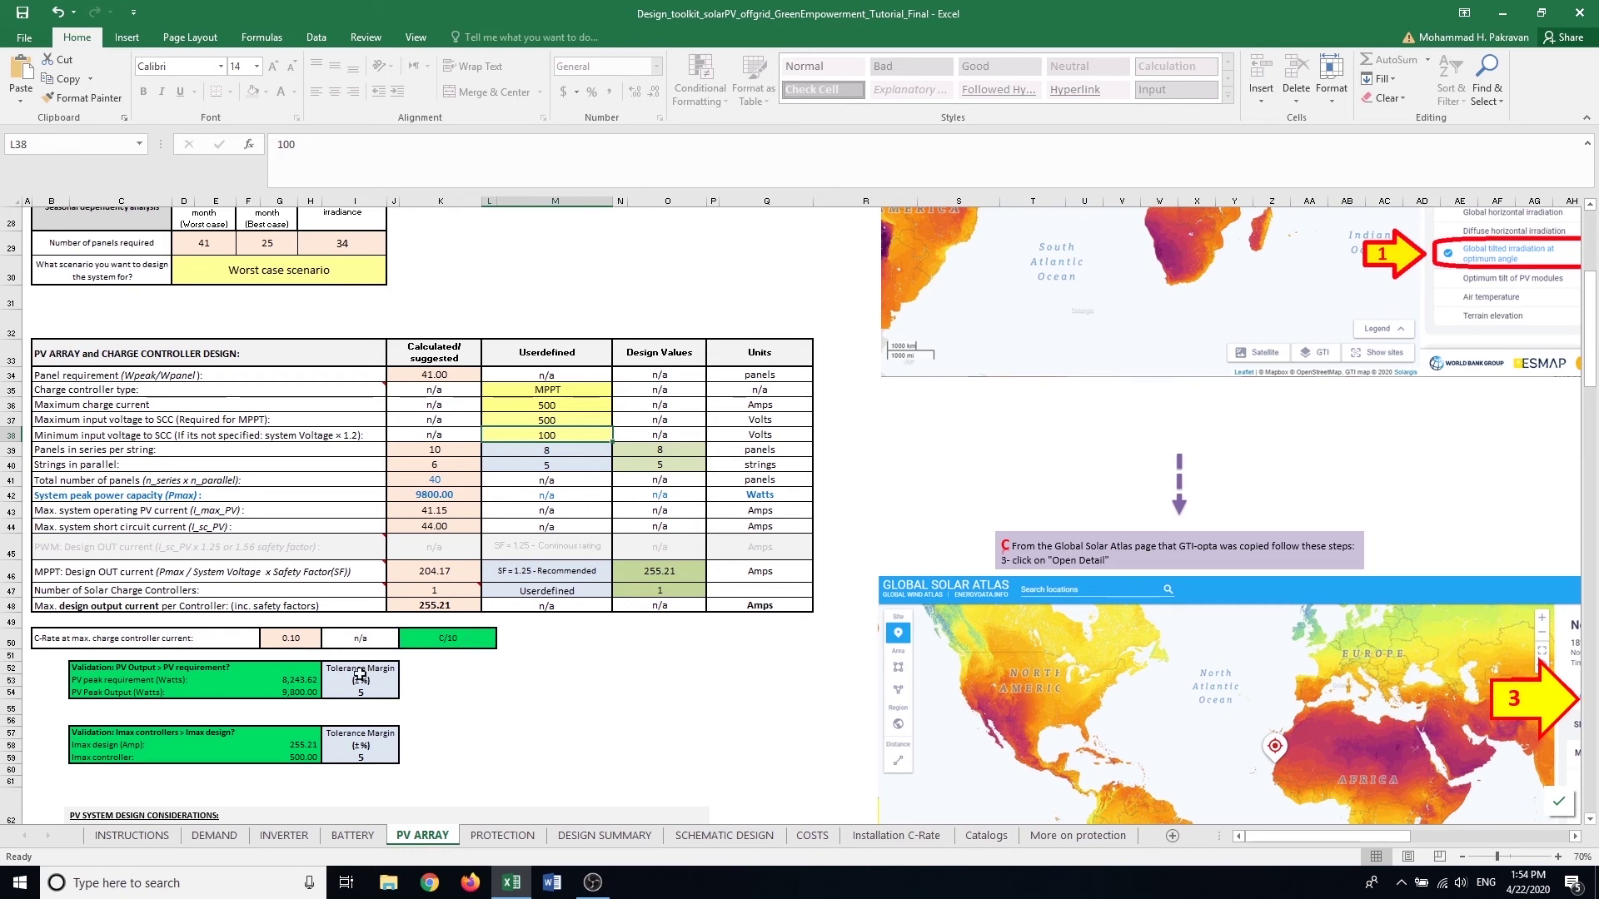
scroll(274, 694, down, 1)
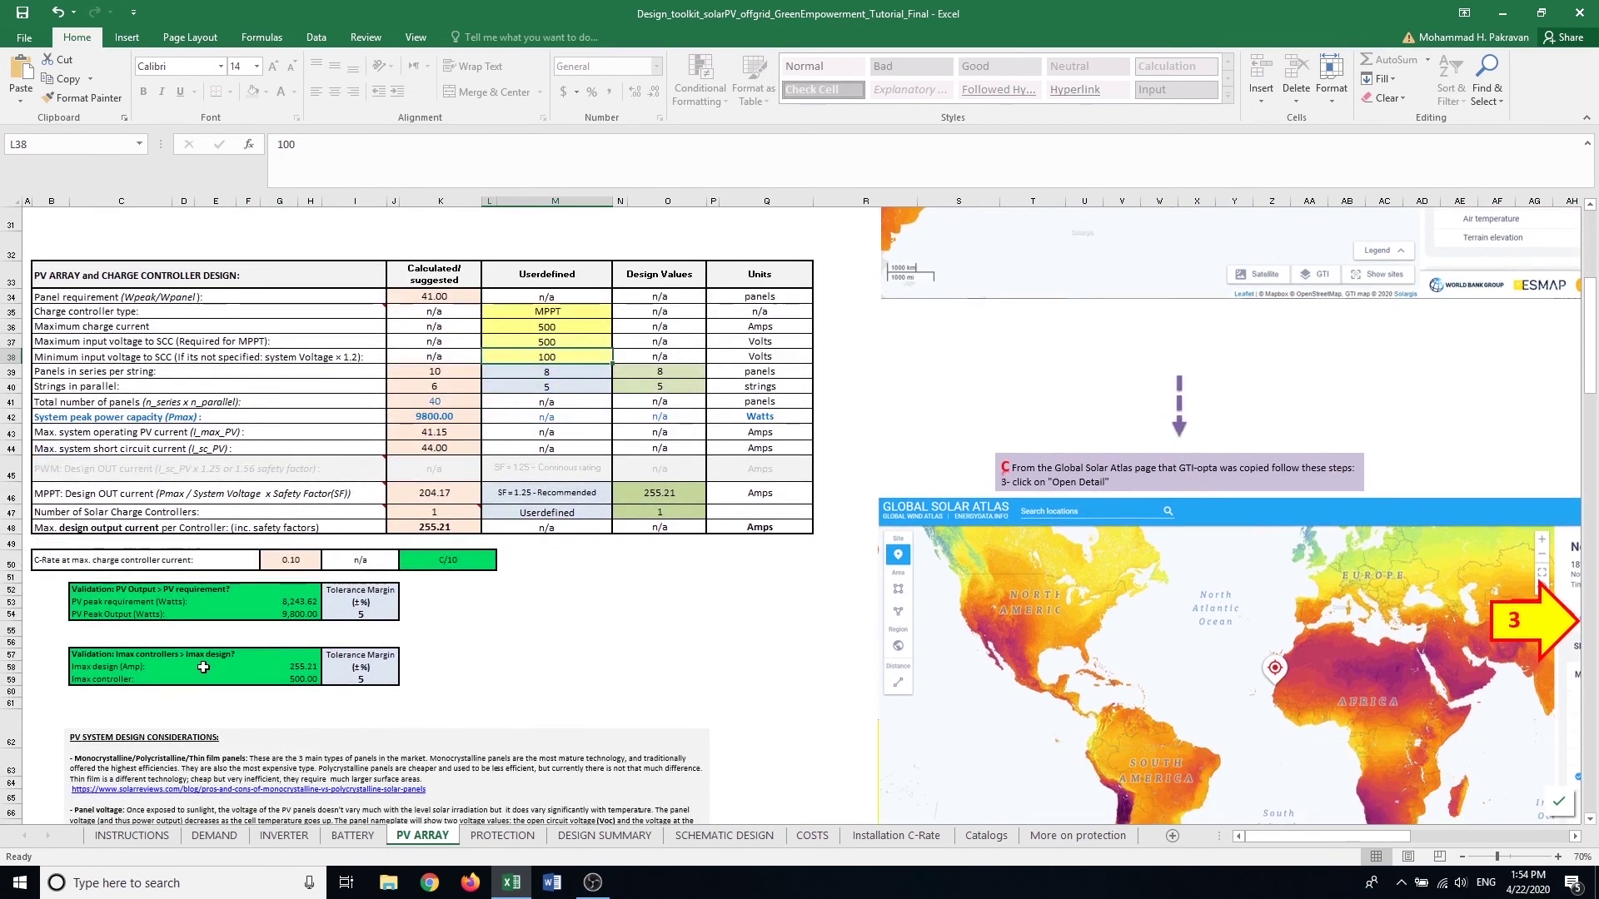